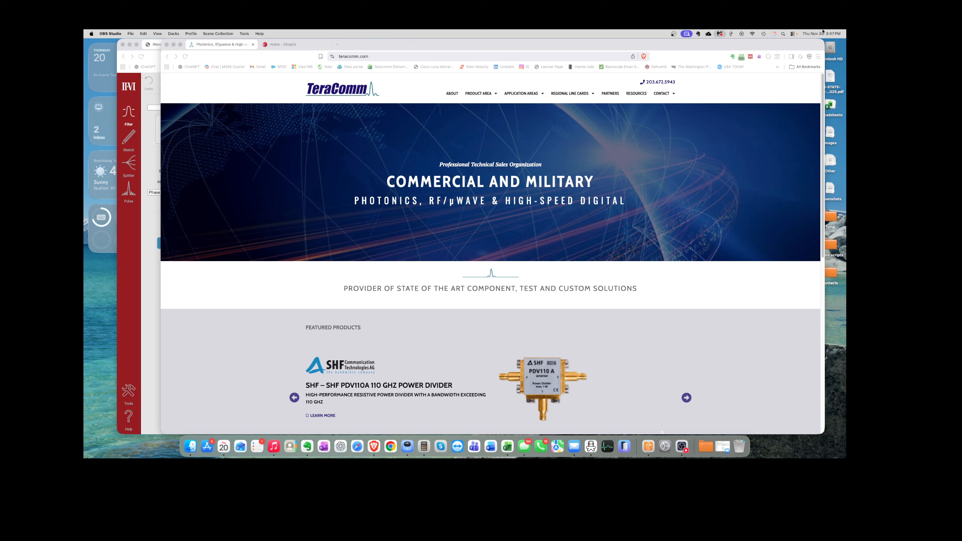
# Step: Open the Tri-State NY, NJ, PA Region line card from TeraComm's Regional Line Cards menu, then switch to XSoptix
pyautogui.moveTo(466, 43); pyautogui.dragTo(458, 40)
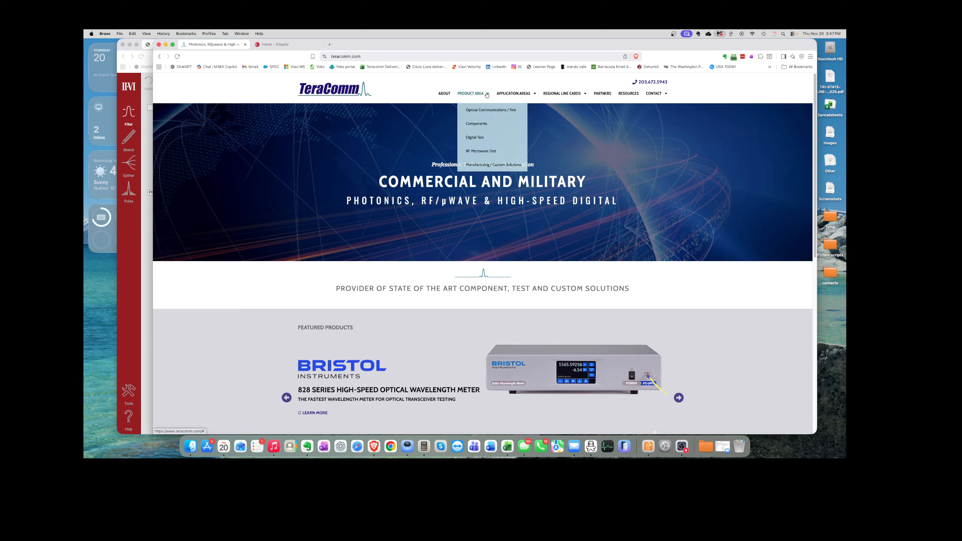
pyautogui.moveTo(584, 94)
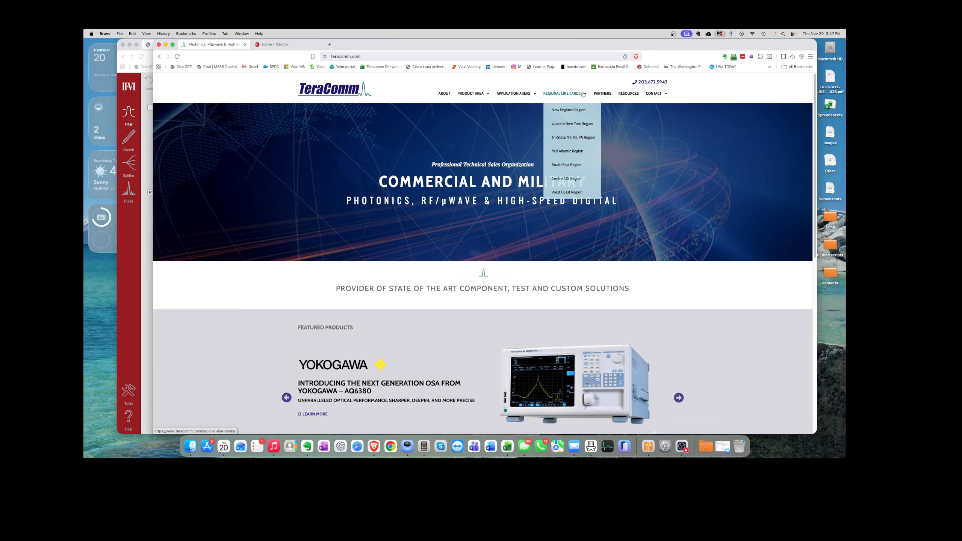
pyautogui.click(573, 137)
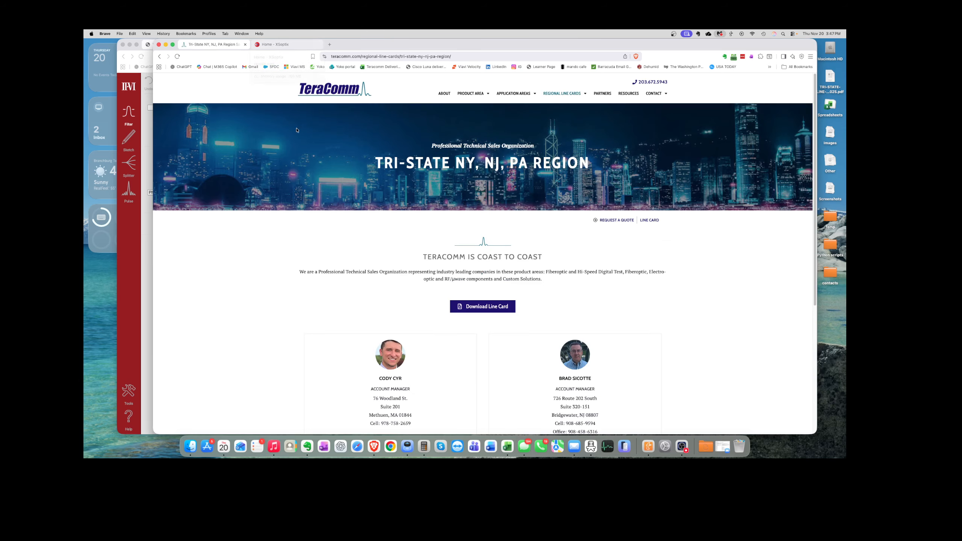
pyautogui.click(282, 46)
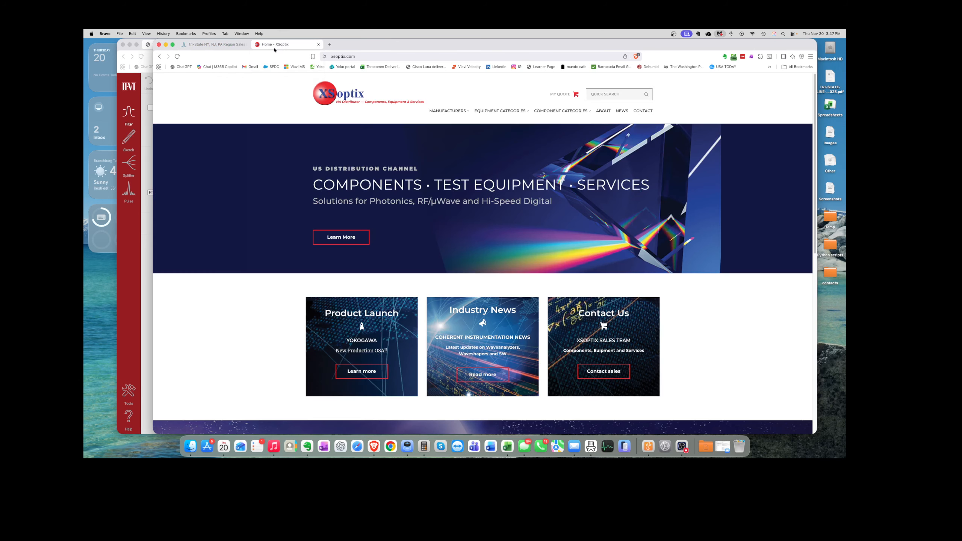
# Step: Go through Coherent > Test Equipment > WaveShapers > A-Series to the WaveShaper 4000A page and scan its table
pyautogui.moveTo(461, 113)
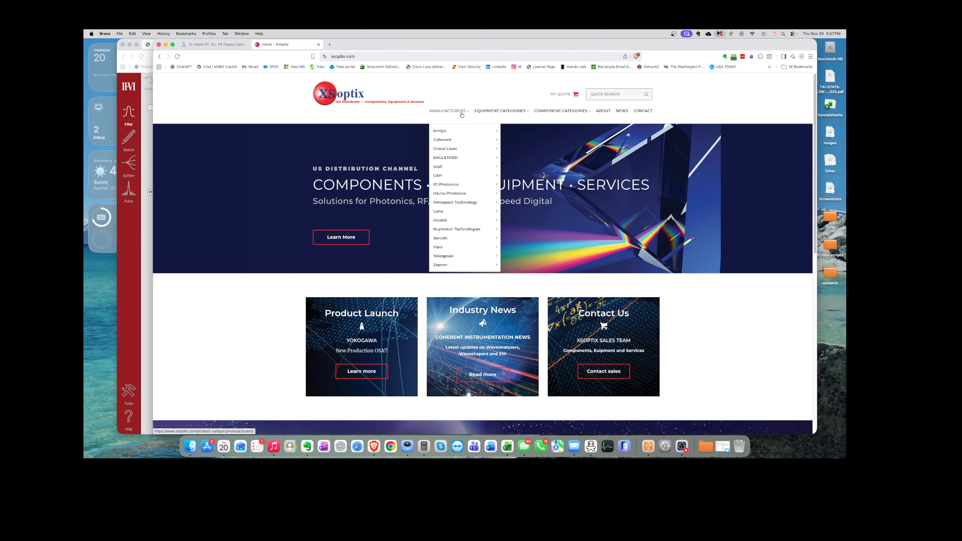
pyautogui.moveTo(454, 143)
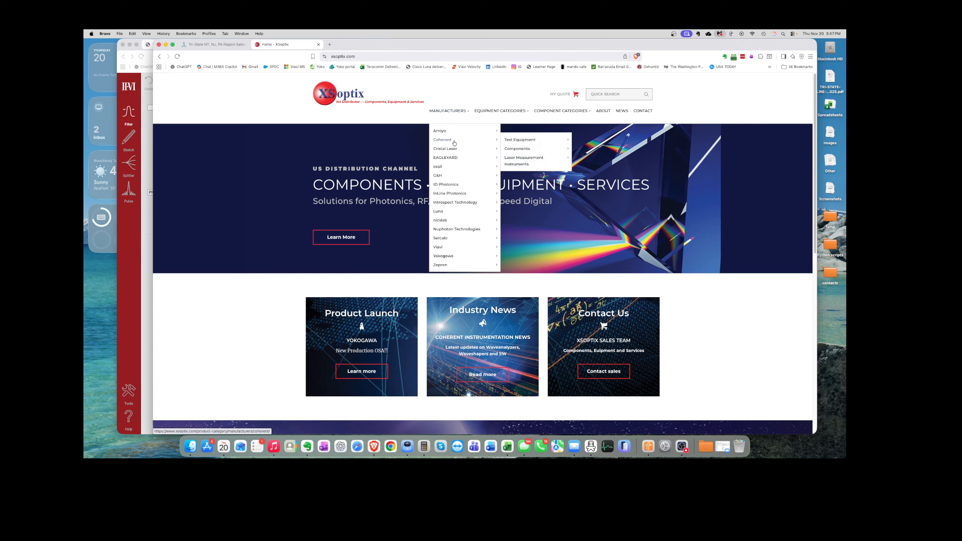
pyautogui.moveTo(521, 143)
pyautogui.moveTo(599, 140)
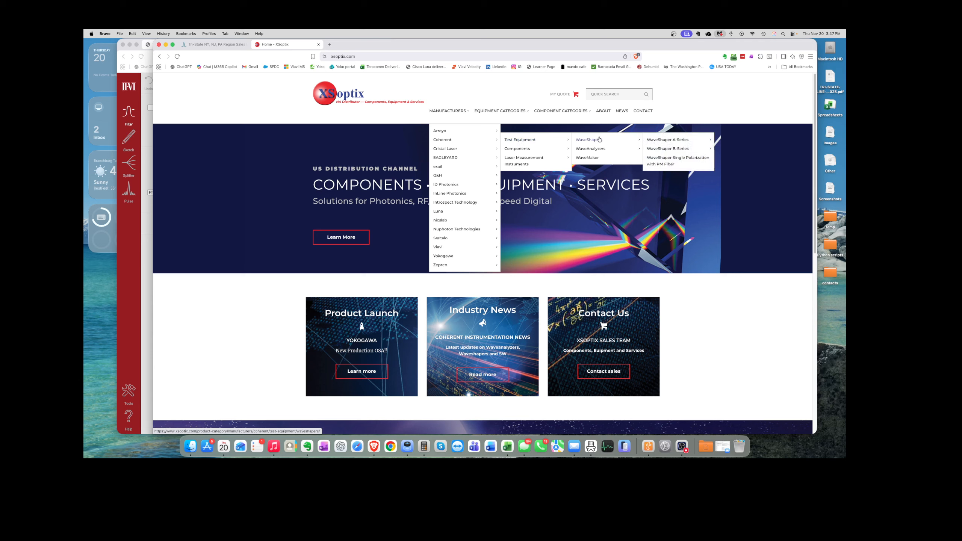
pyautogui.moveTo(660, 141)
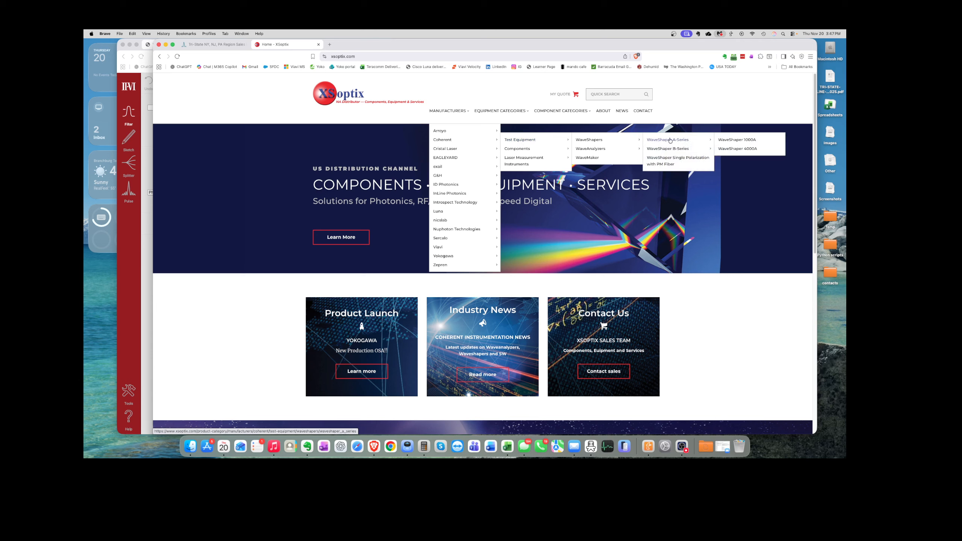
pyautogui.click(742, 149)
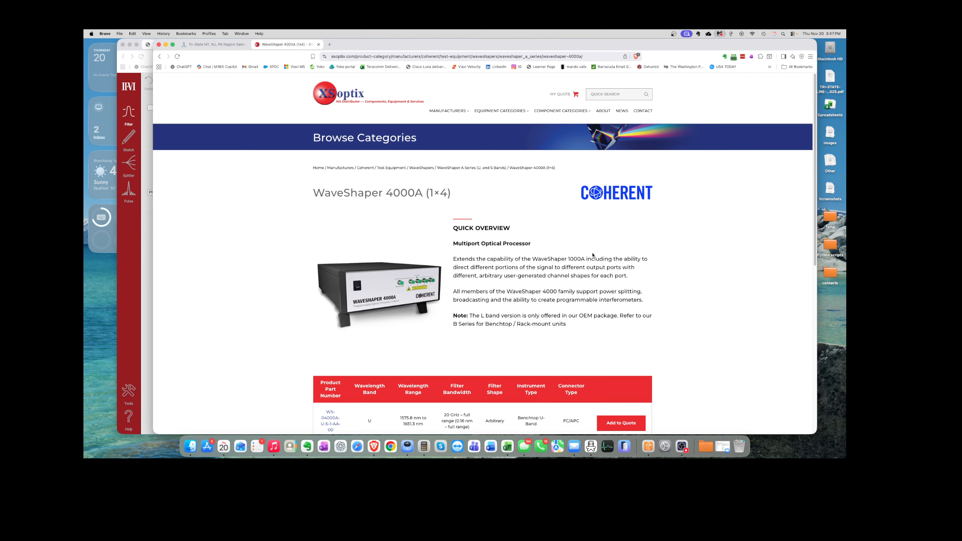
pyautogui.scroll(-10, 591, 252)
pyautogui.scroll(4, 549, 185)
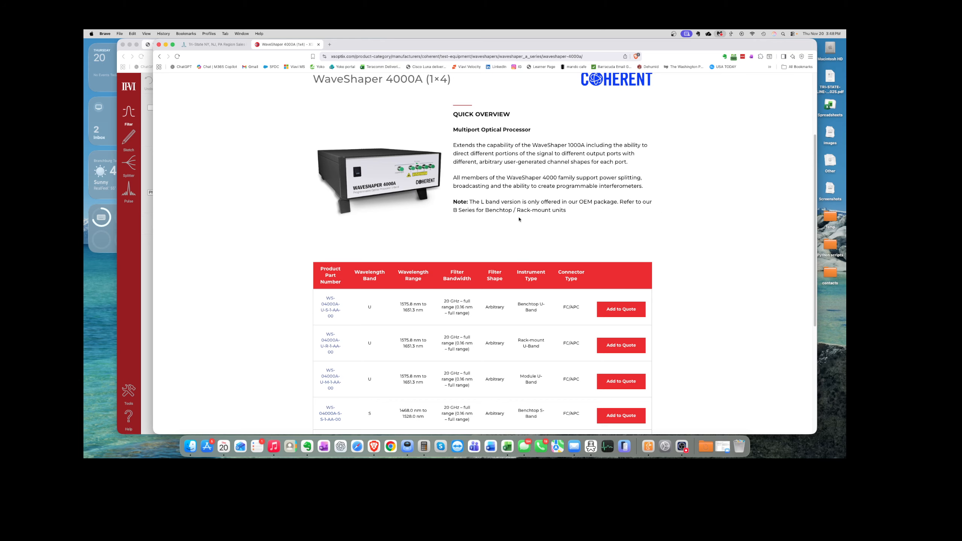
# Step: Bring the WaveShaper control window to the front and shift it slightly right
pyautogui.click(137, 287)
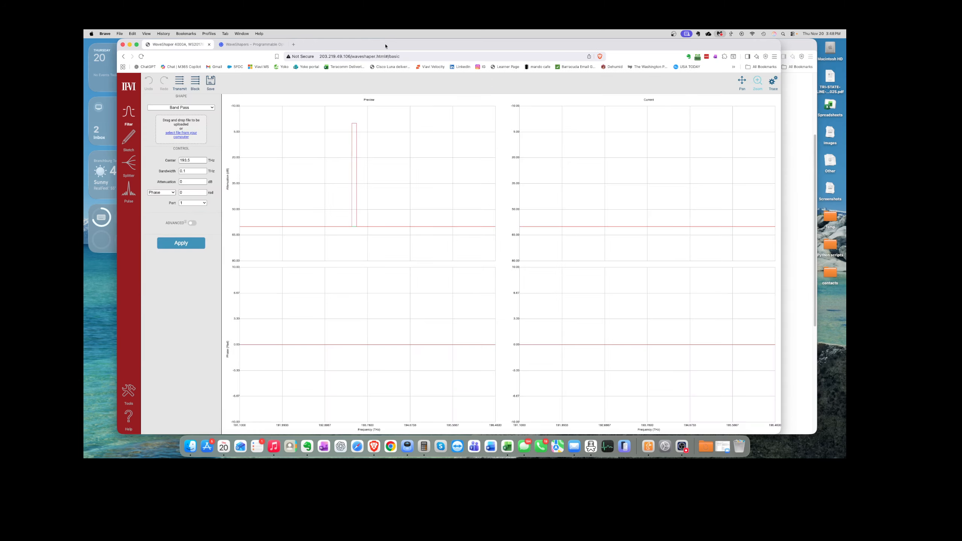
pyautogui.moveTo(385, 46); pyautogui.dragTo(425, 46)
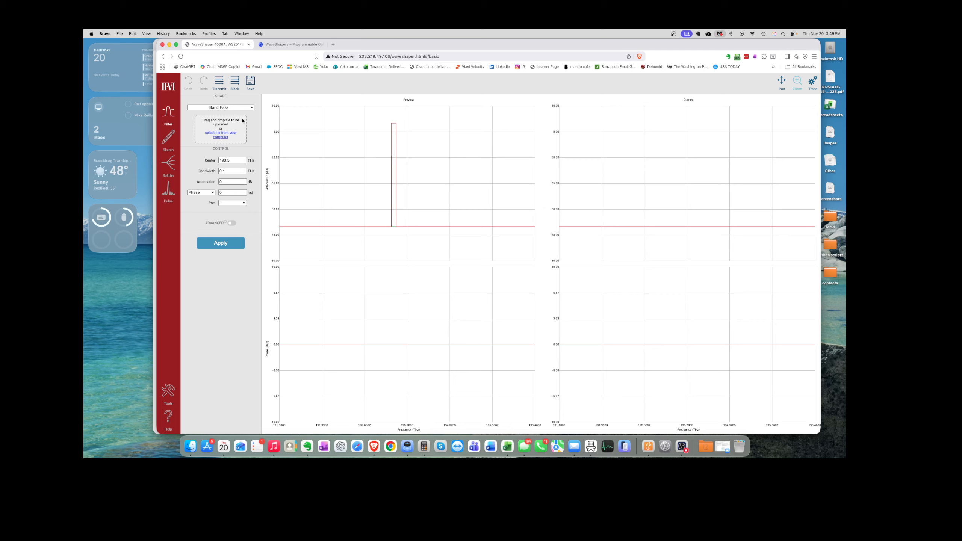
# Step: Apply the Band Pass filter to port 1, then begin adjusting its attenuation value
pyautogui.click(252, 108)
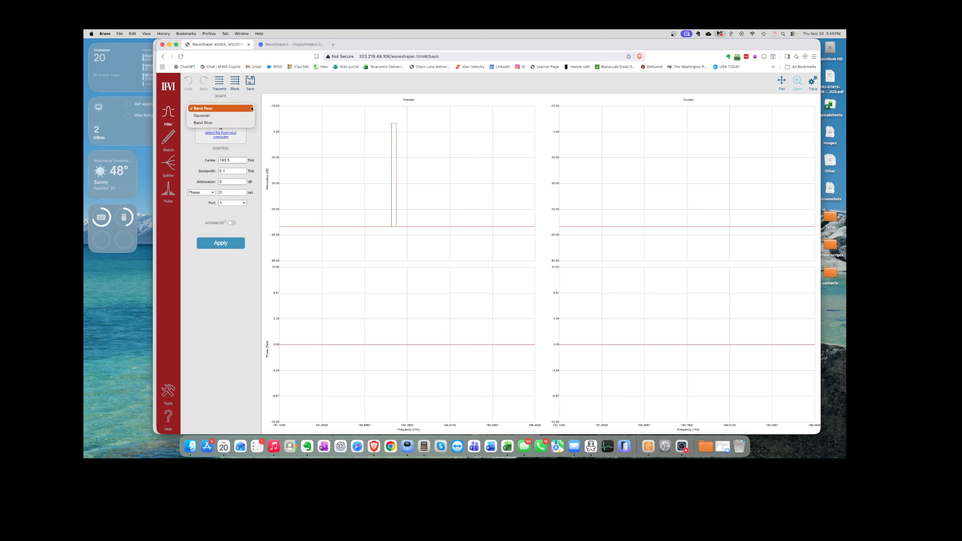
pyautogui.click(205, 108)
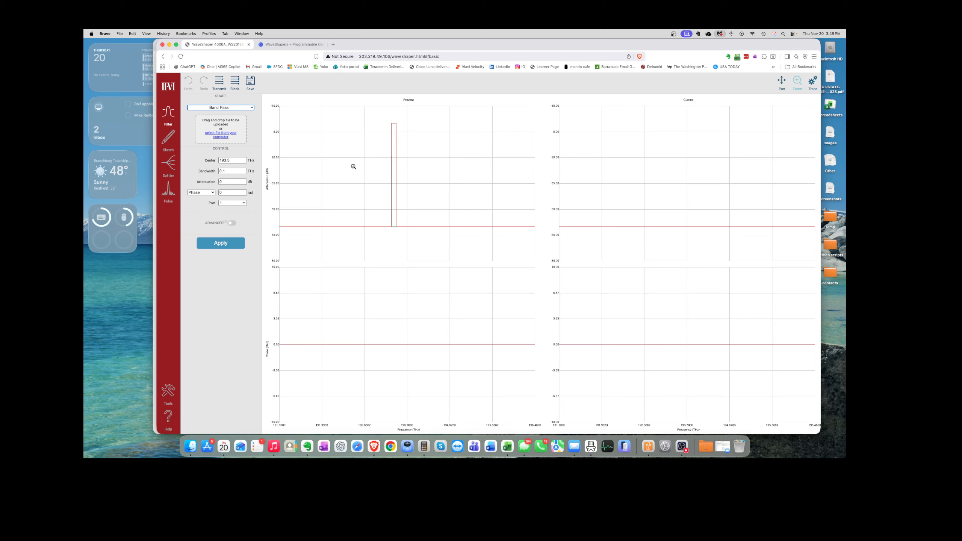
pyautogui.click(244, 205)
pyautogui.click(235, 207)
pyautogui.click(219, 246)
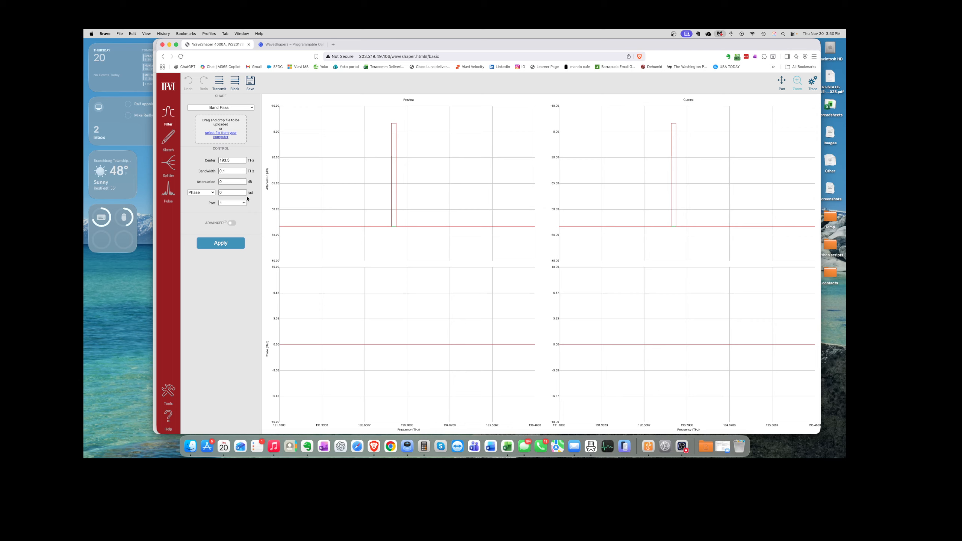
pyautogui.click(224, 182)
# Step: Set Phase to 2 rad and apply the band-pass filter to port 1
pyautogui.click(243, 191)
pyautogui.write('2')
pyautogui.click(229, 203)
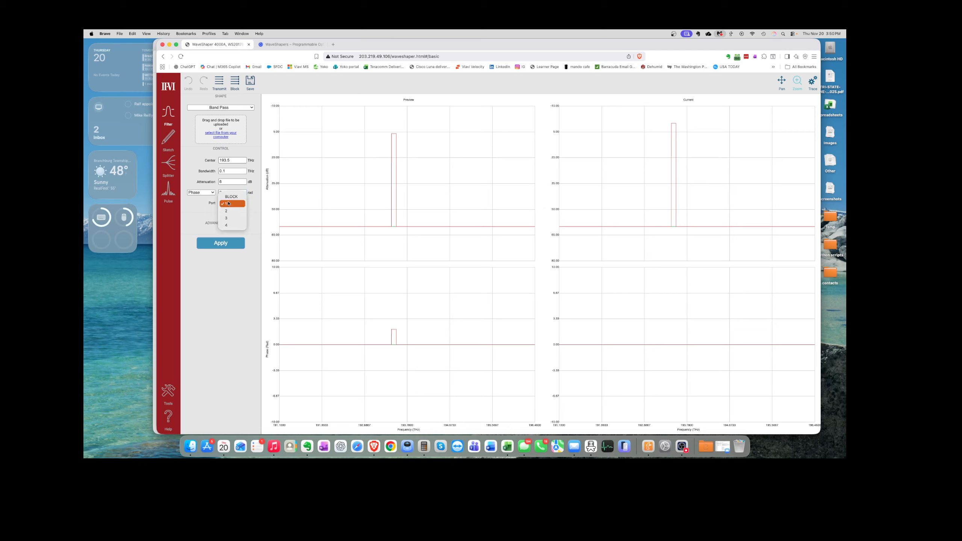
pyautogui.click(239, 208)
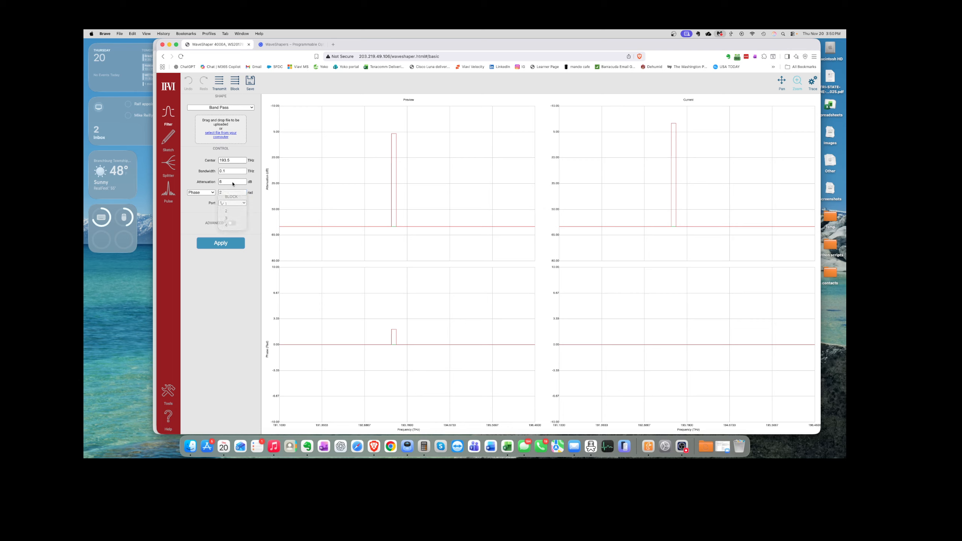
pyautogui.click(221, 244)
pyautogui.click(246, 204)
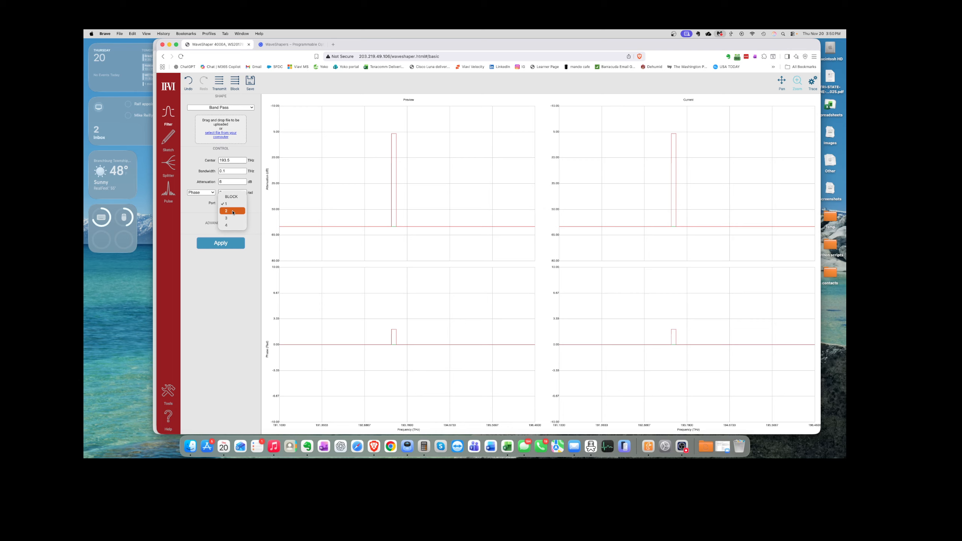
# Step: Switch the output to port 2 and move the centre frequency to 192.5 THz
pyautogui.click(233, 211)
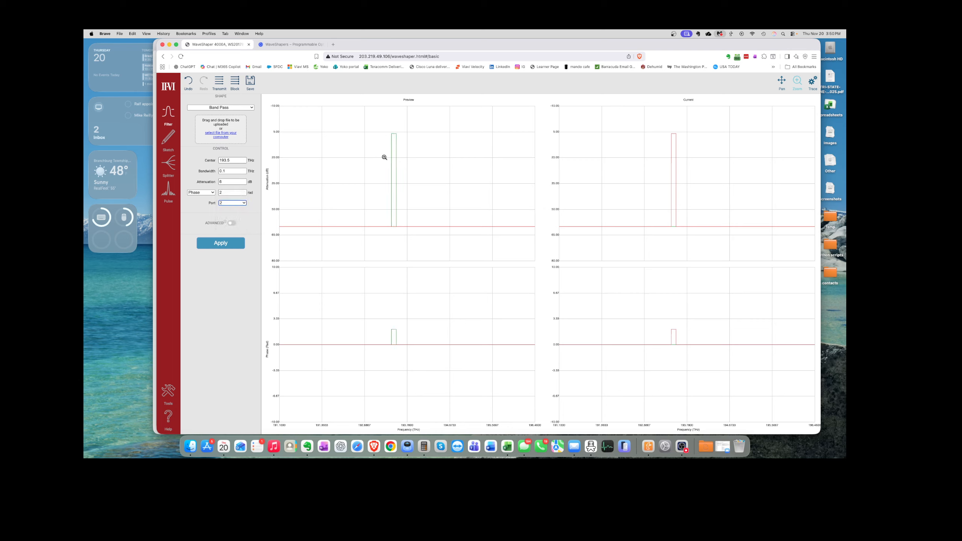
pyautogui.click(235, 160)
pyautogui.press('BackSpace')
pyautogui.click(230, 182)
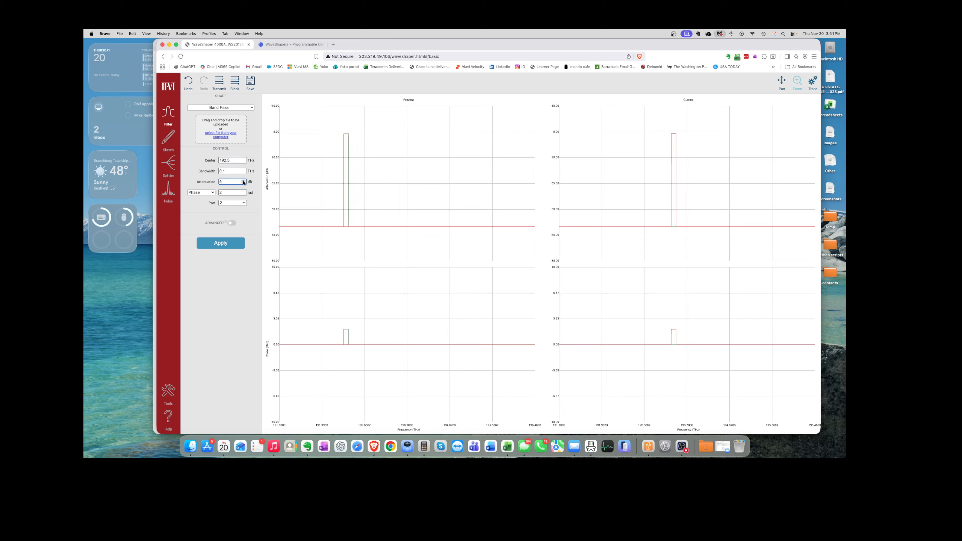
# Step: Set attenuation to 0 dB, lower phase to 0.5 rad, and apply the filter
pyautogui.click(244, 183)
pyautogui.doubleClick(231, 182)
pyautogui.write('0')
pyautogui.click(232, 193)
pyautogui.doubleClick(244, 194)
pyautogui.doubleClick(230, 193)
pyautogui.write('0')
pyautogui.click(220, 244)
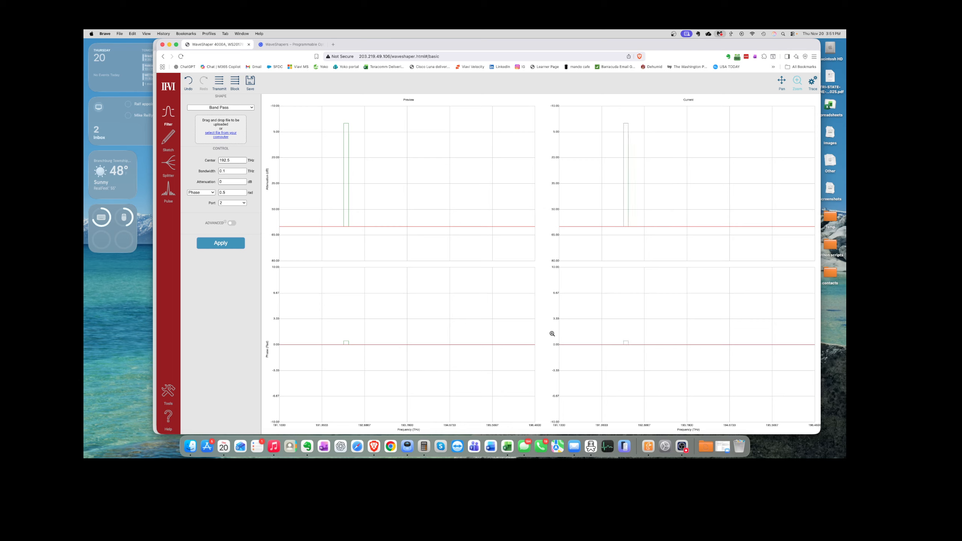
pyautogui.click(241, 204)
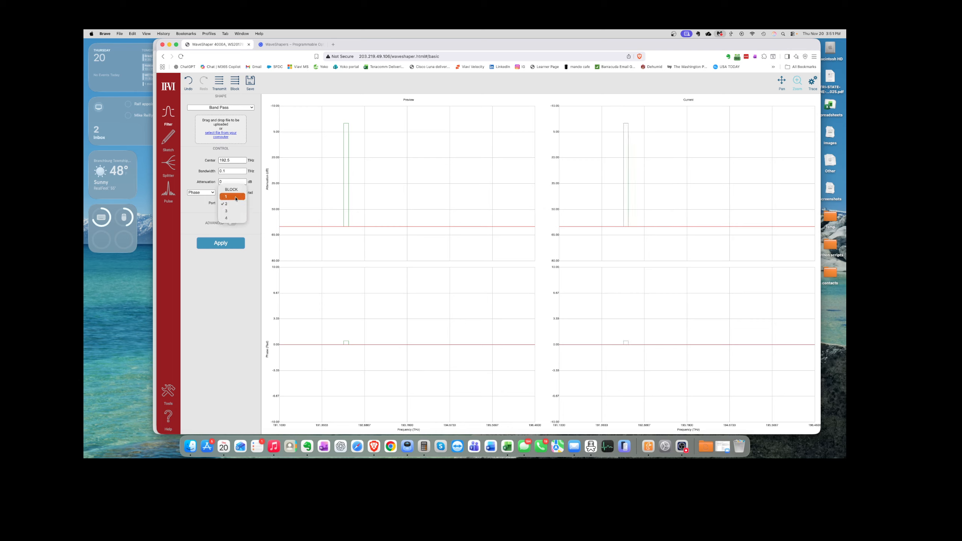
pyautogui.click(232, 197)
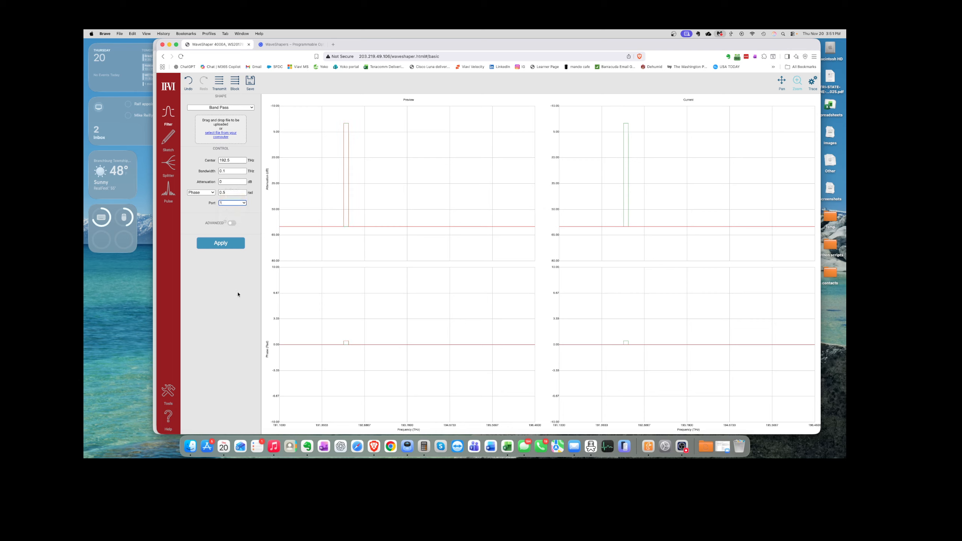
pyautogui.click(245, 204)
pyautogui.click(236, 215)
pyautogui.click(246, 205)
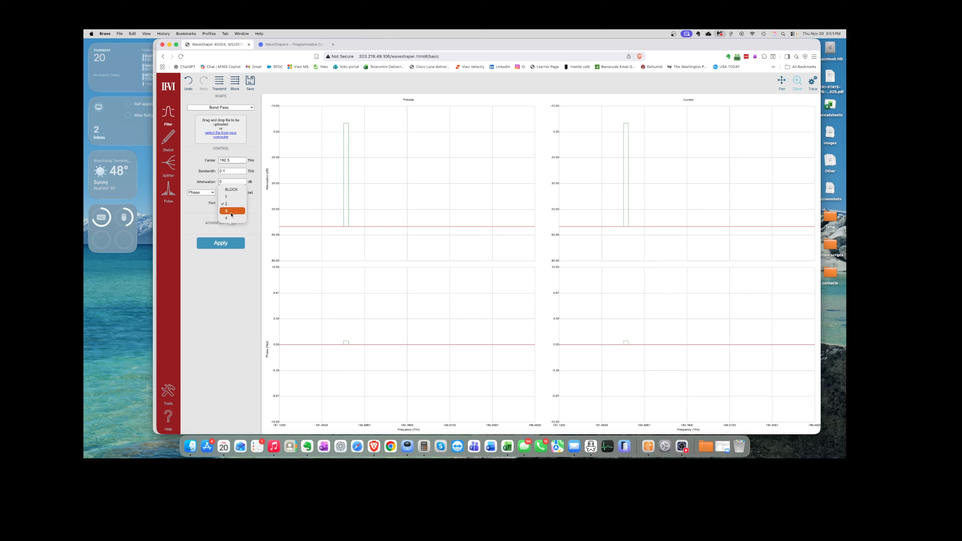
pyautogui.click(180, 221)
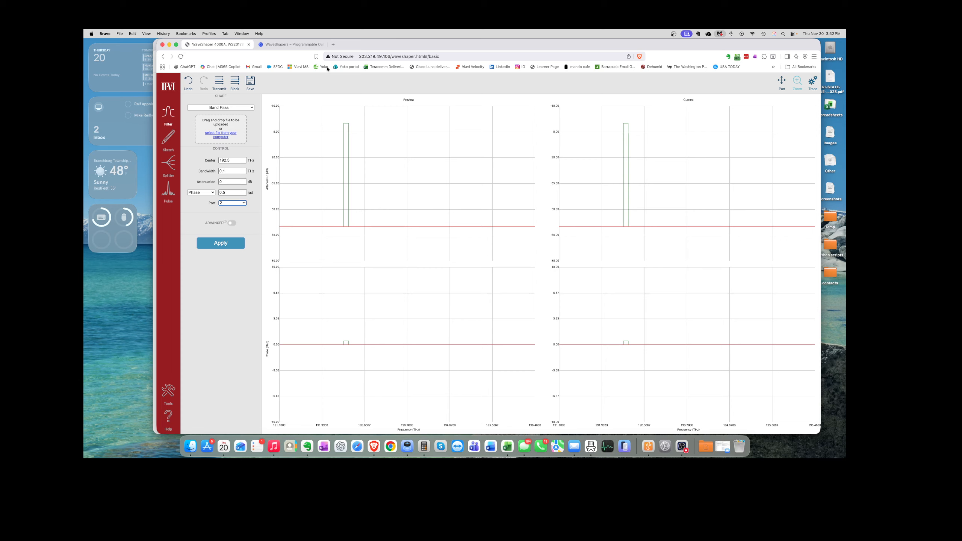
# Step: Read through the WaveShaper A-Series brochure PDF, then open the B-Series brochure
pyautogui.hotkey('ctrl', 'Tab')
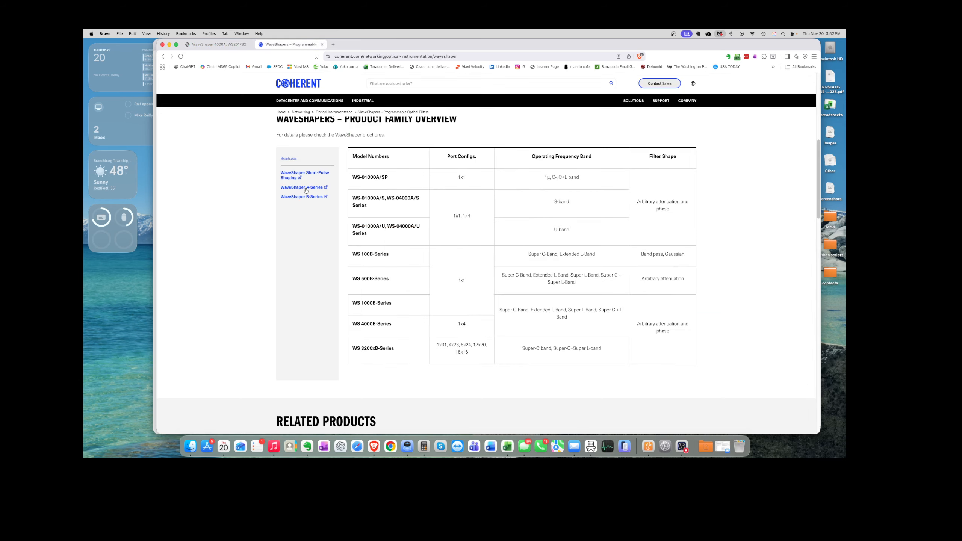
pyautogui.click(310, 188)
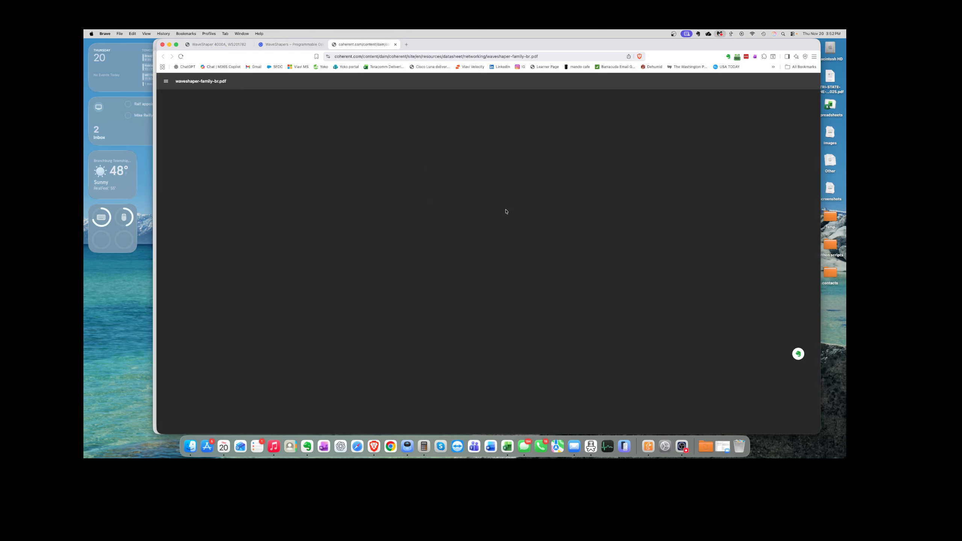
pyautogui.scroll(-20, 462, 337)
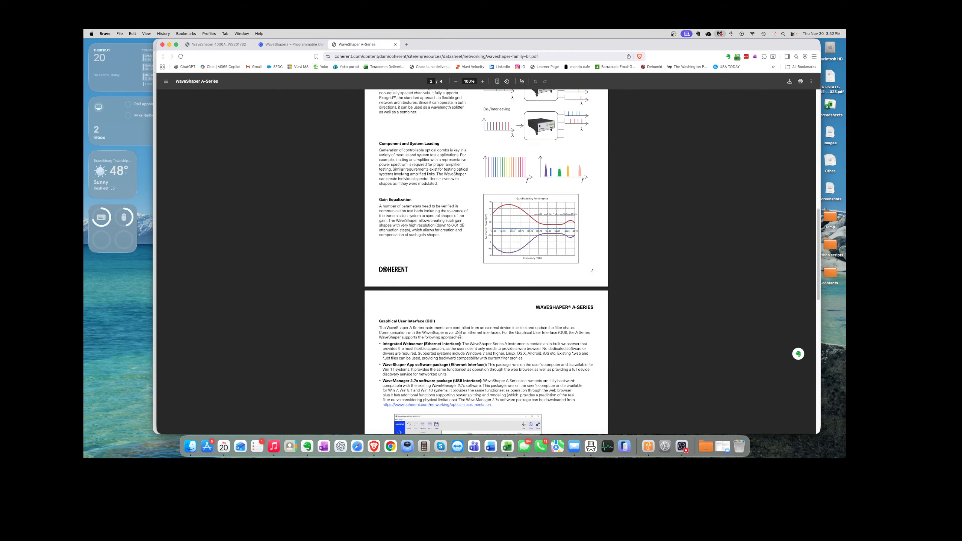
pyautogui.scroll(-5, 462, 333)
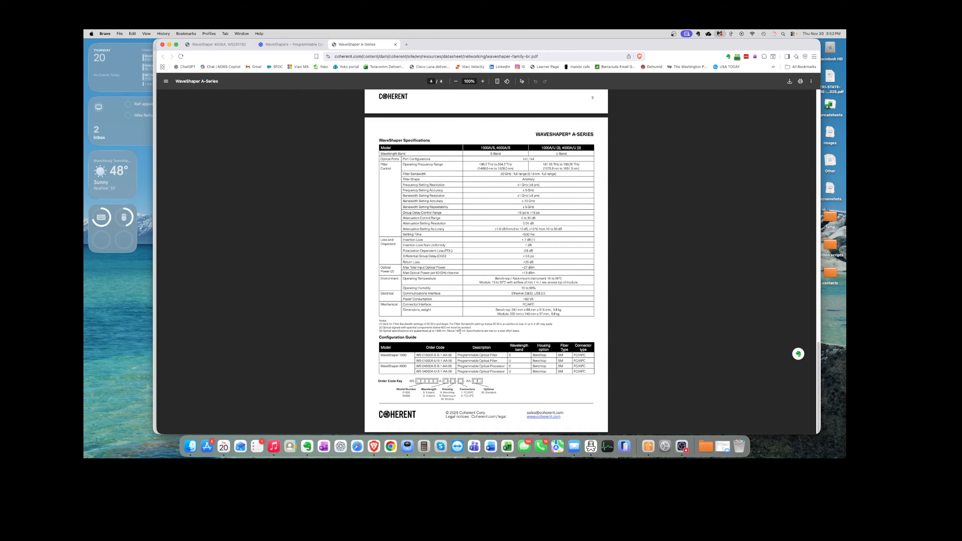
pyautogui.scroll(15, 462, 326)
pyautogui.scroll(20, 464, 319)
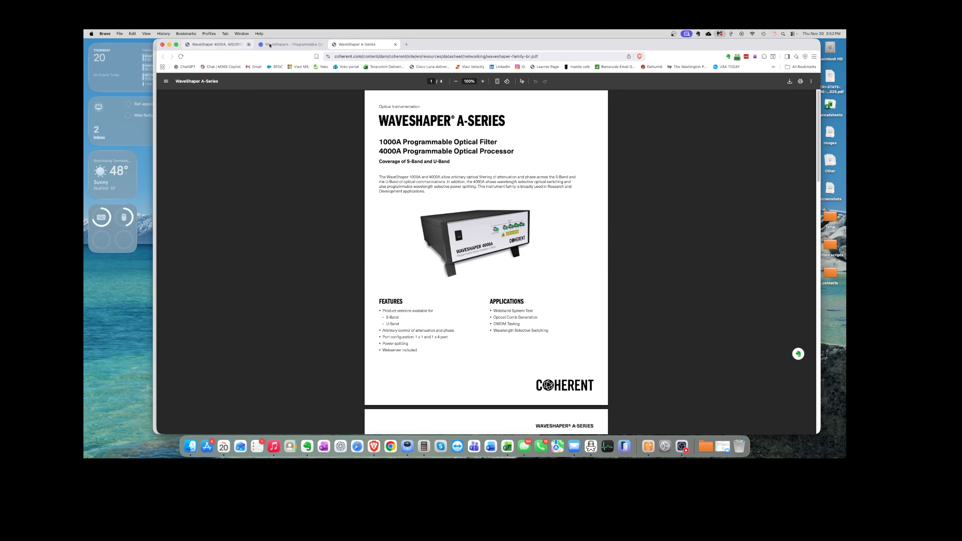
pyautogui.click(290, 45)
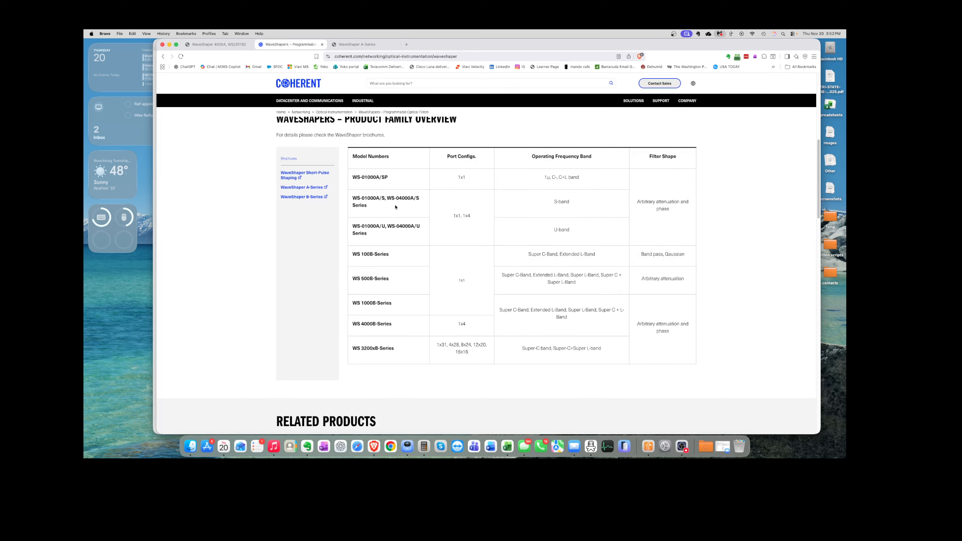
pyautogui.click(311, 196)
# Step: Scroll the B-Series brochure, ending on page 5 covering the WaveShaper 100B and 500B
pyautogui.scroll(-20, 466, 281)
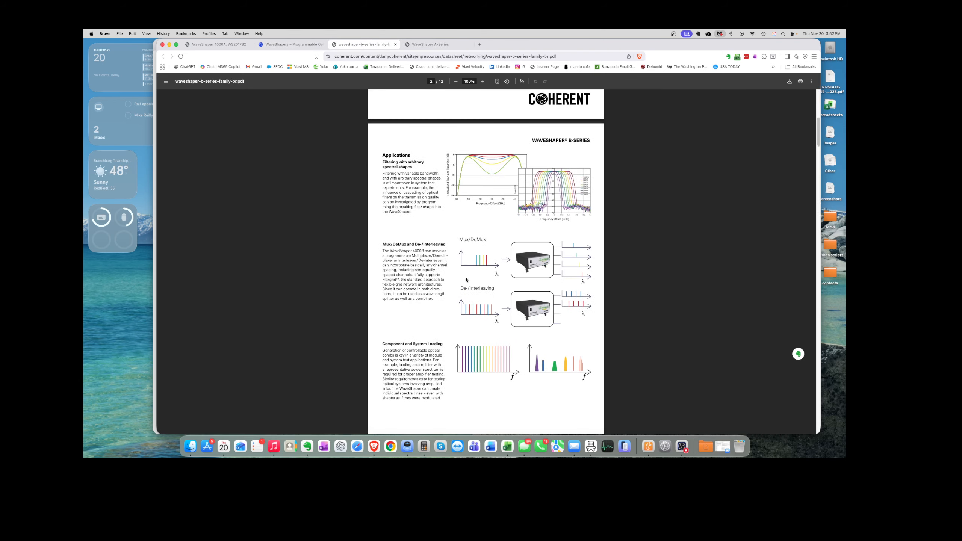
pyautogui.scroll(-20, 467, 278)
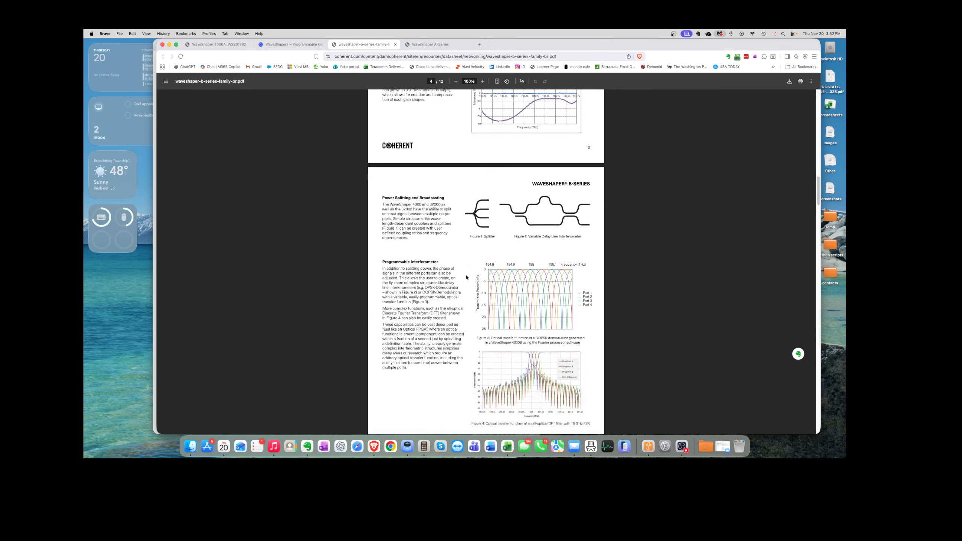
pyautogui.scroll(-20, 467, 278)
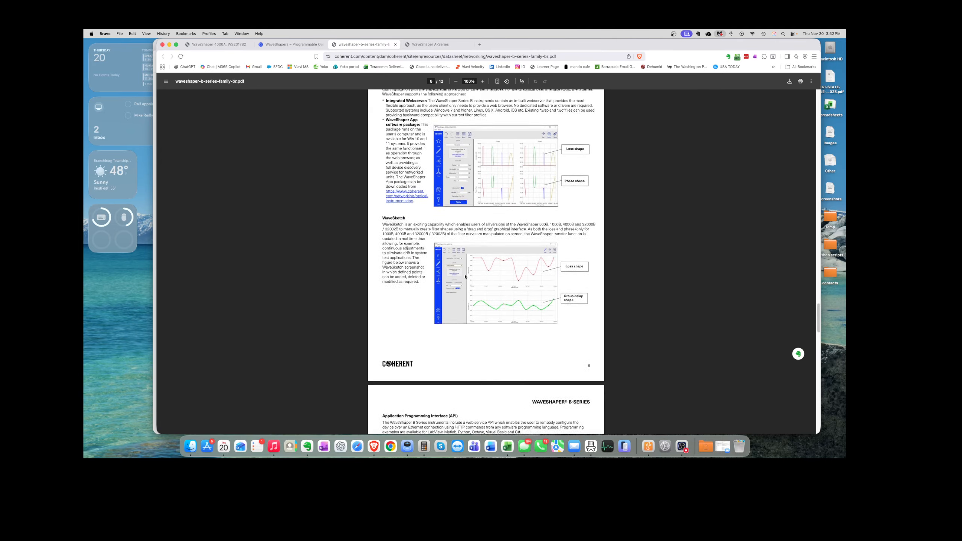
pyautogui.scroll(20, 466, 276)
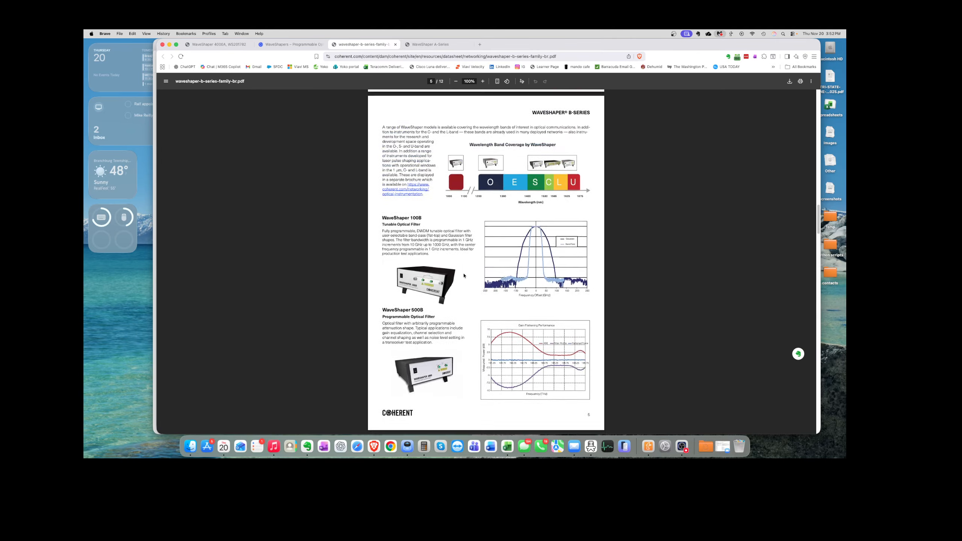
pyautogui.scroll(20, 465, 276)
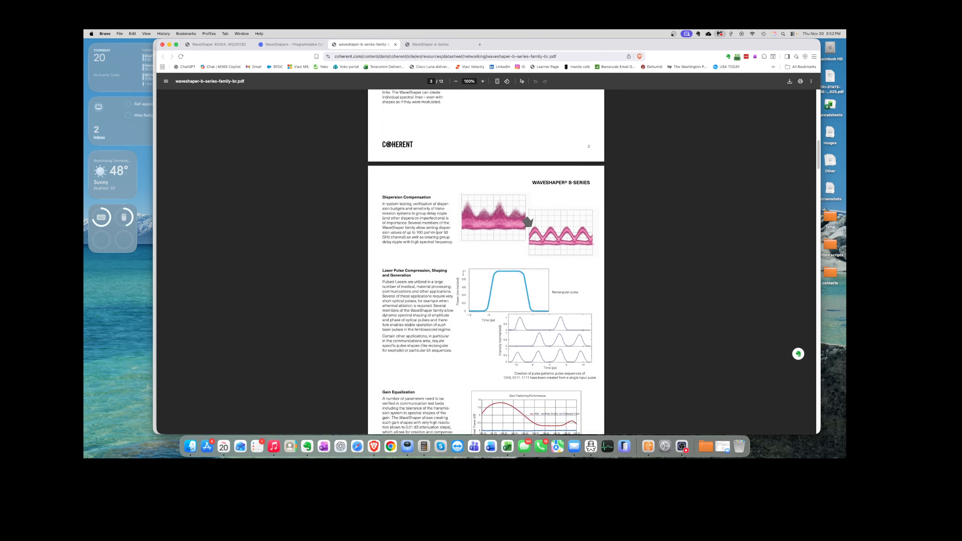
pyautogui.scroll(20, 463, 273)
pyautogui.scroll(3, 464, 276)
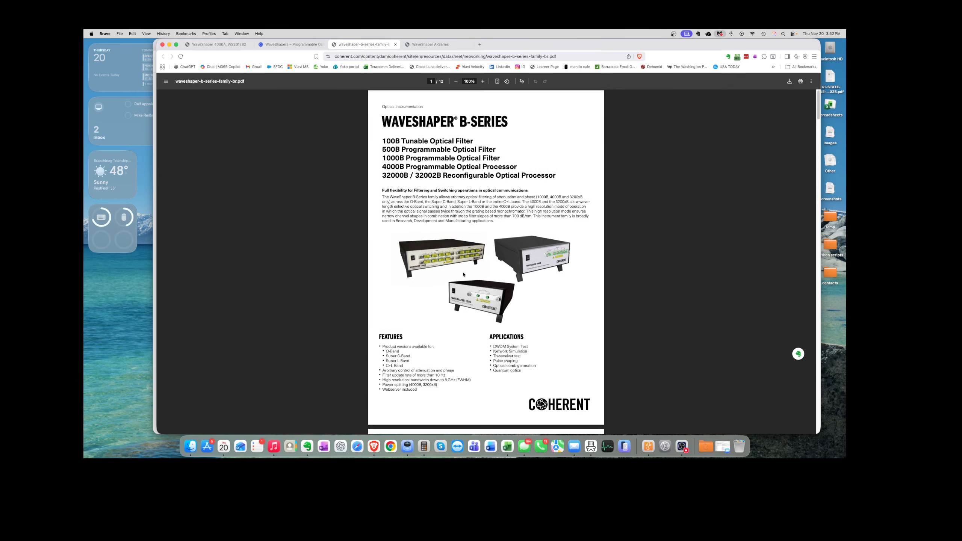
pyautogui.scroll(-4, 463, 274)
pyautogui.scroll(-20, 463, 274)
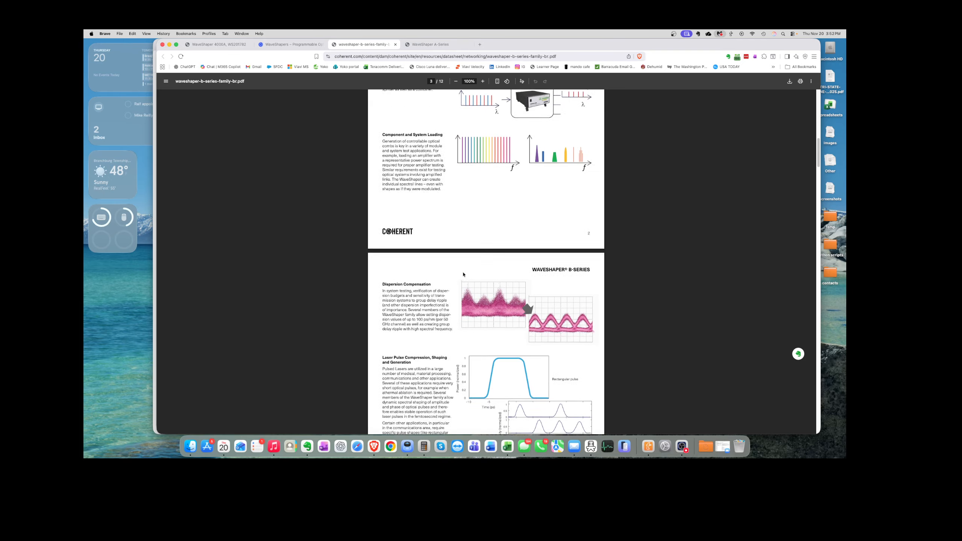
pyautogui.scroll(-20, 463, 275)
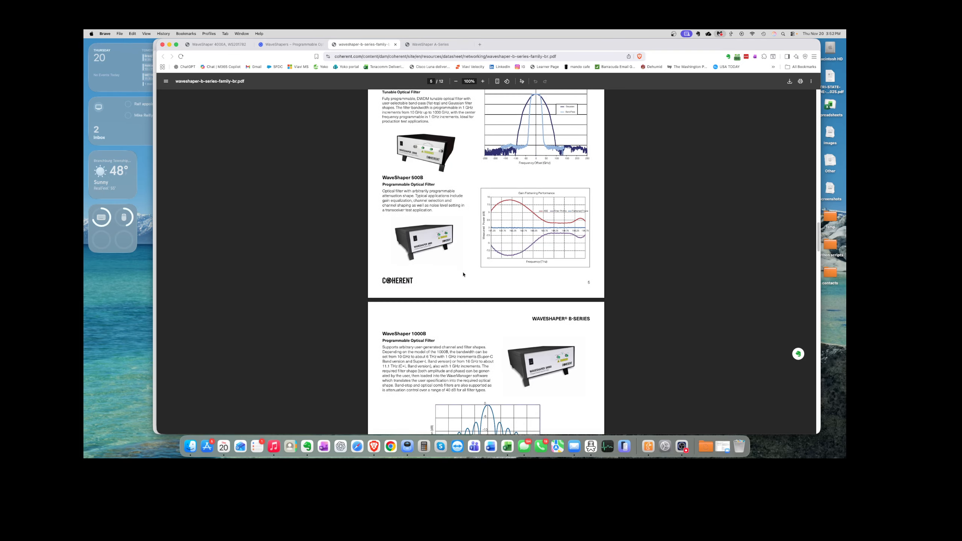
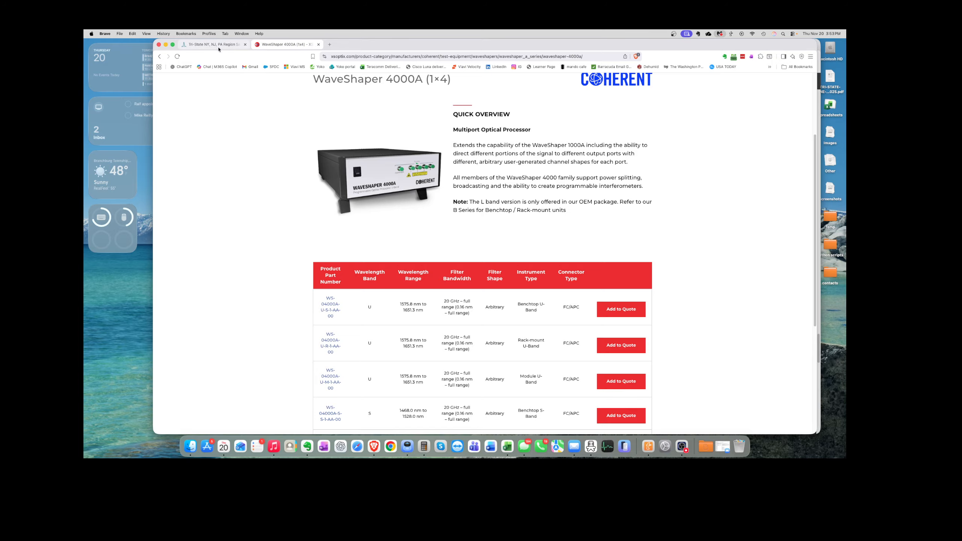
# Step: Return to Brave and bring up the WaveShaper 4000A control page tab
pyautogui.hotkey('ctrl', 'Up')
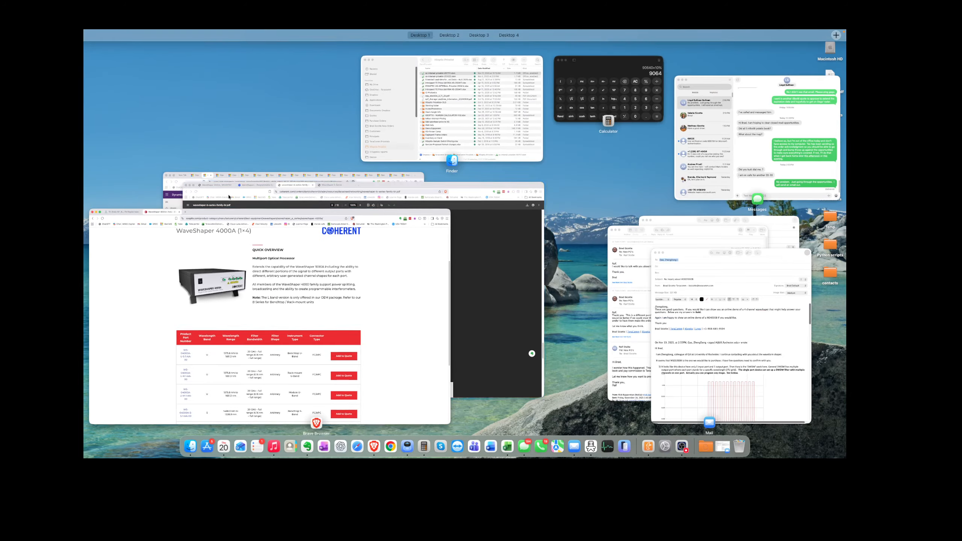
pyautogui.click(364, 187)
pyautogui.click(431, 44)
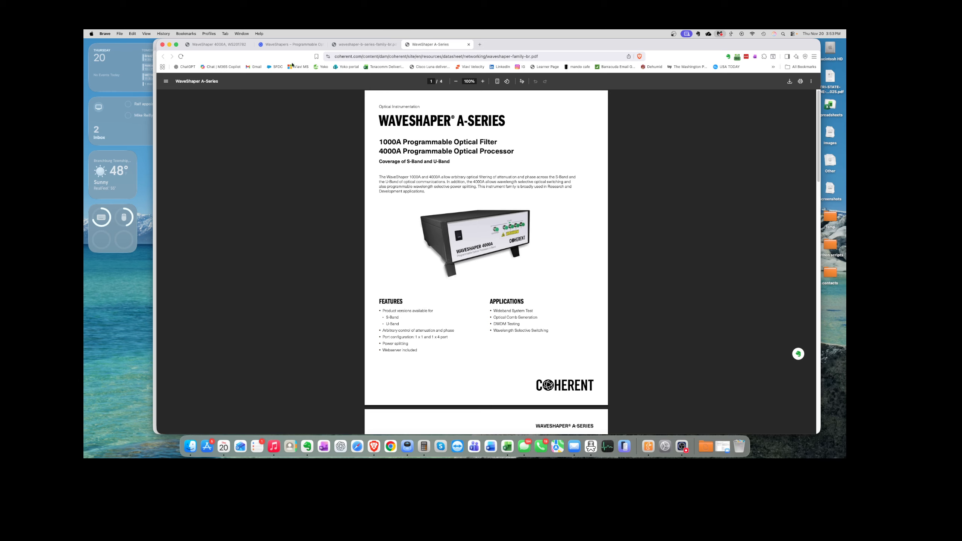
pyautogui.click(291, 44)
pyautogui.click(221, 46)
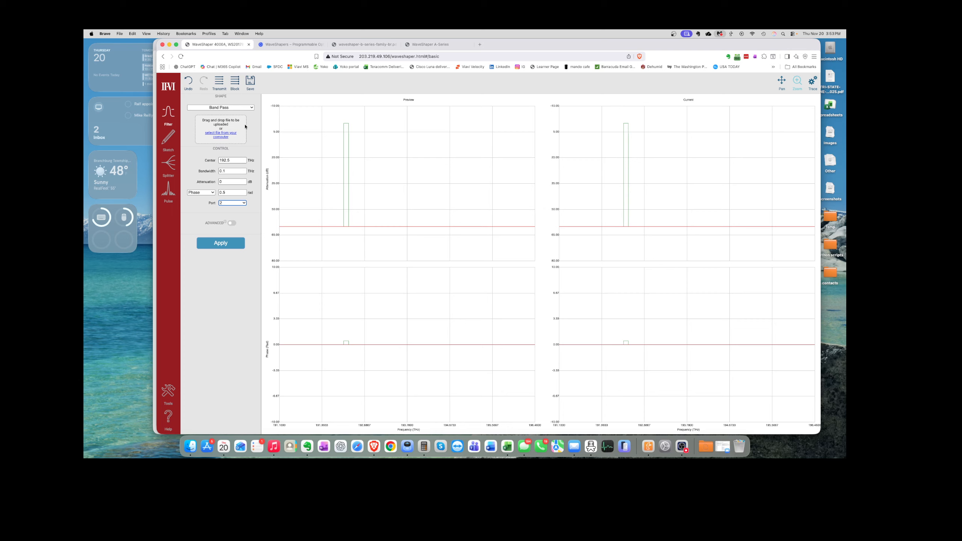
# Step: Assign the 192.5 THz band-pass filter to port 1 and apply it
pyautogui.click(234, 84)
pyautogui.click(218, 238)
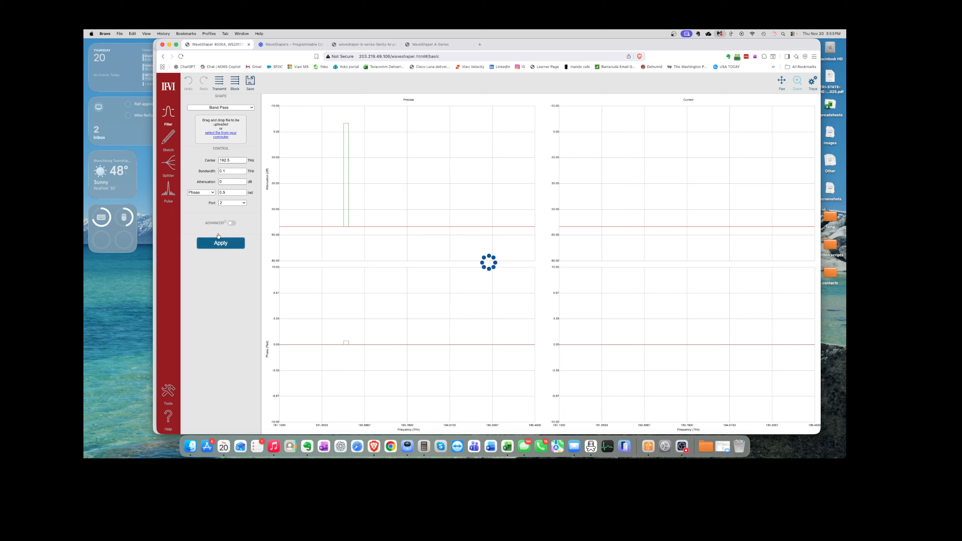
pyautogui.click(245, 203)
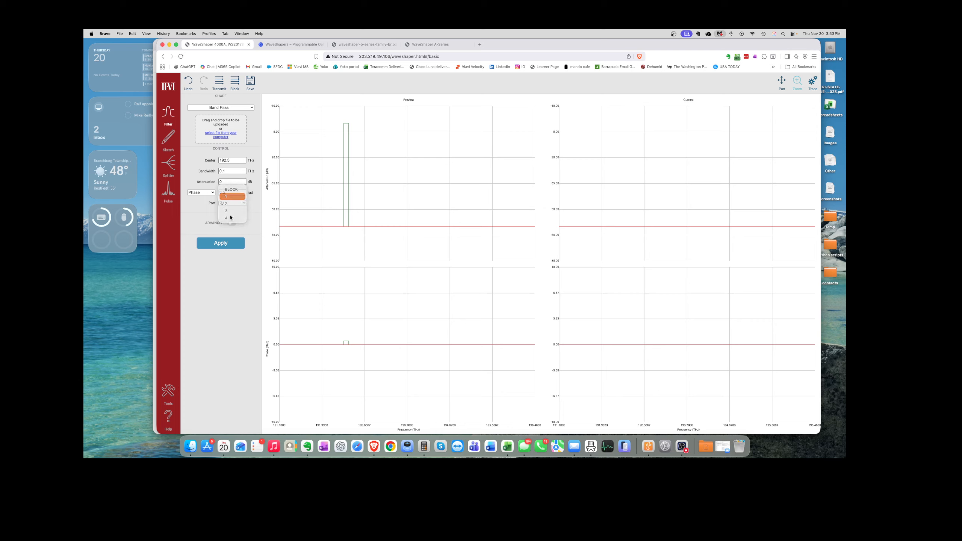
pyautogui.click(232, 194)
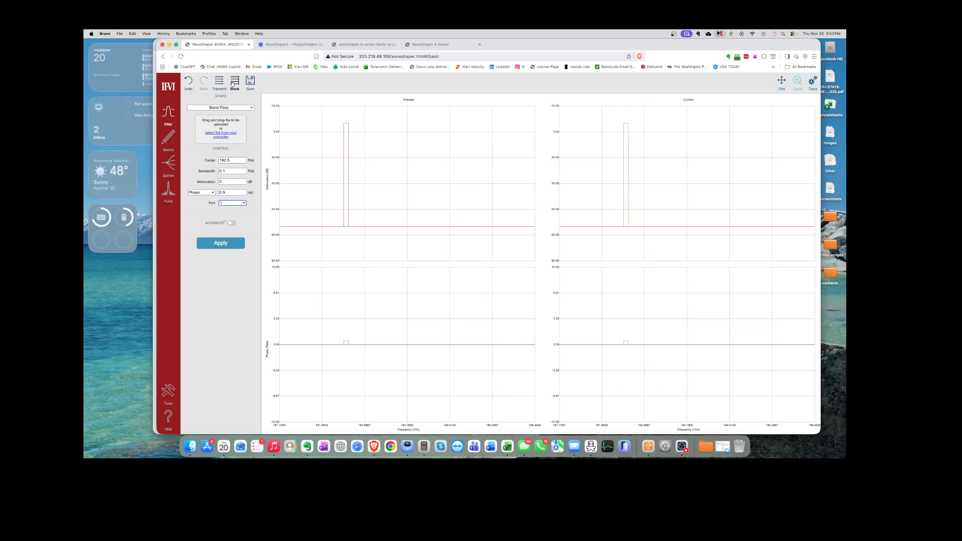
pyautogui.click(228, 247)
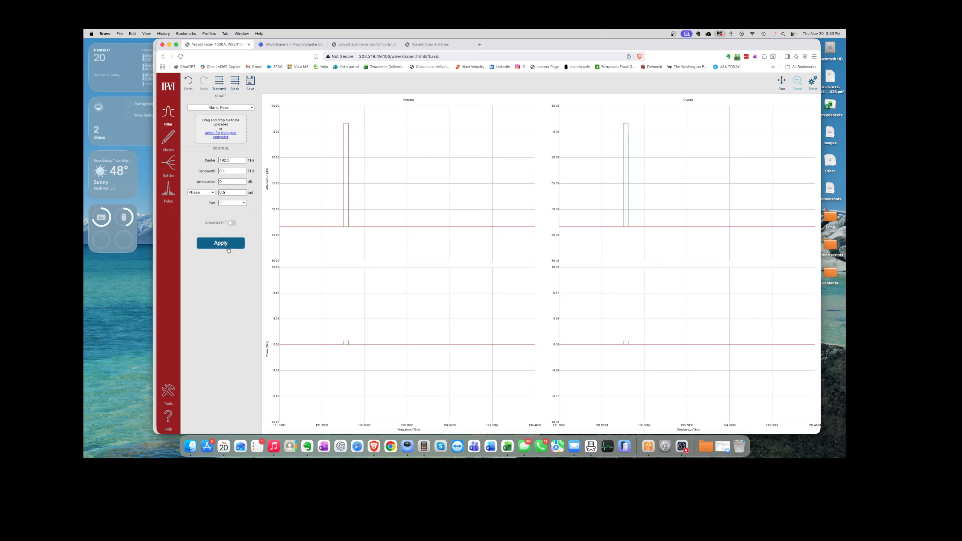
pyautogui.click(230, 245)
# Step: Block the device output so the Current chart goes flat
pyautogui.click(235, 83)
pyautogui.click(224, 245)
pyautogui.click(235, 85)
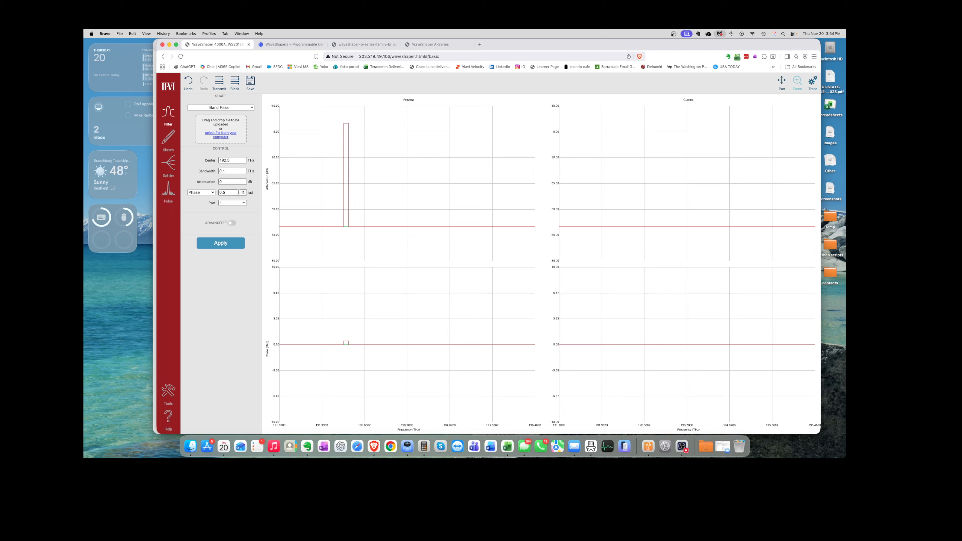
# Step: Enable Advanced and repeat the band 9 times every 0.2 THz to preview a ten-peak comb
pyautogui.click(209, 194)
pyautogui.click(210, 194)
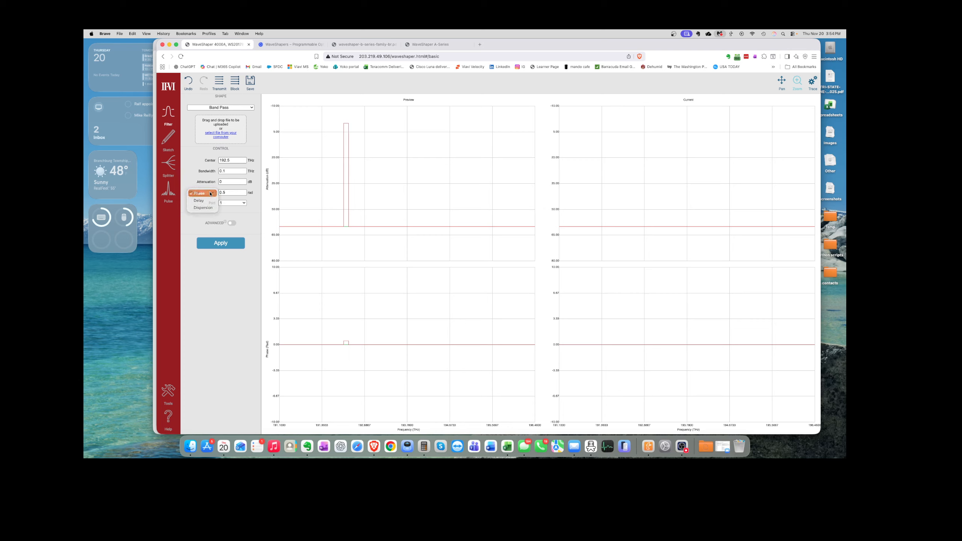
pyautogui.click(237, 193)
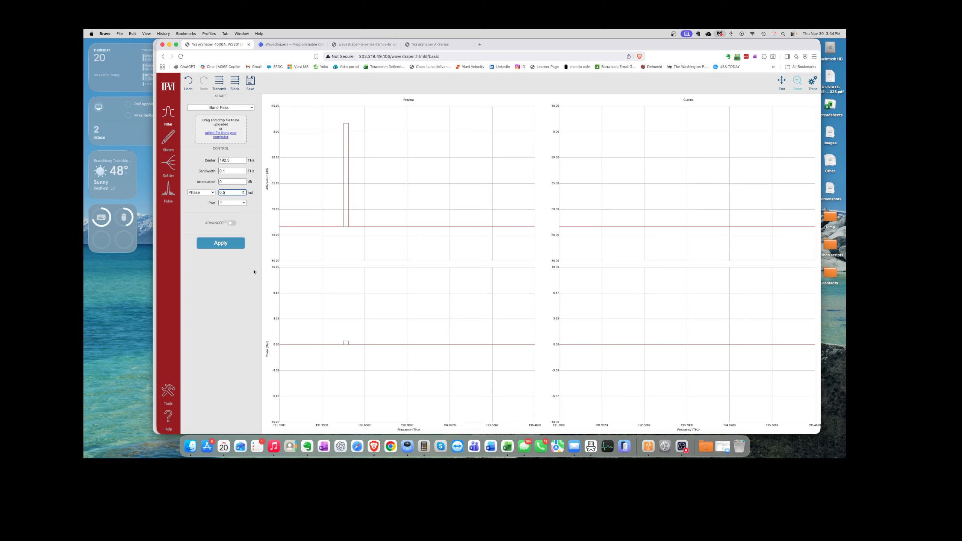
pyautogui.click(230, 224)
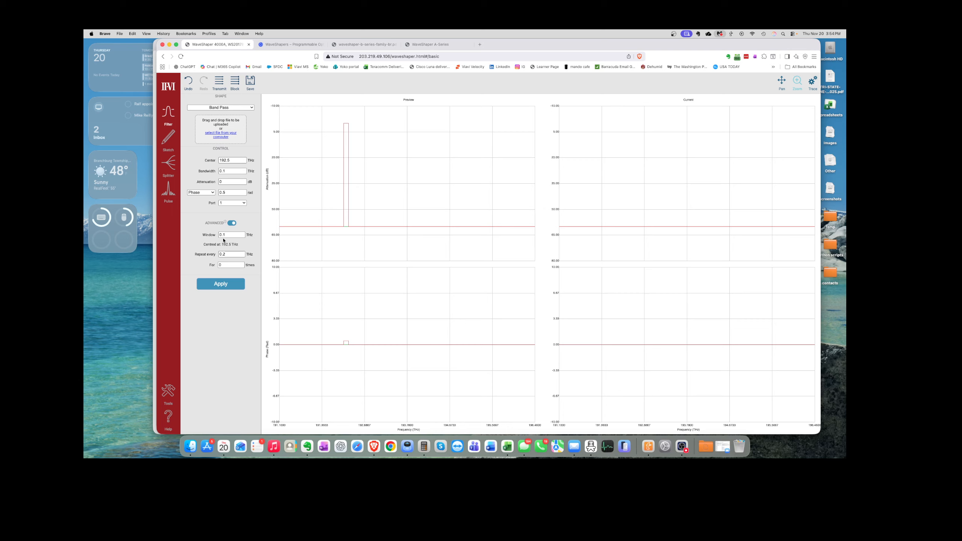
pyautogui.click(228, 265)
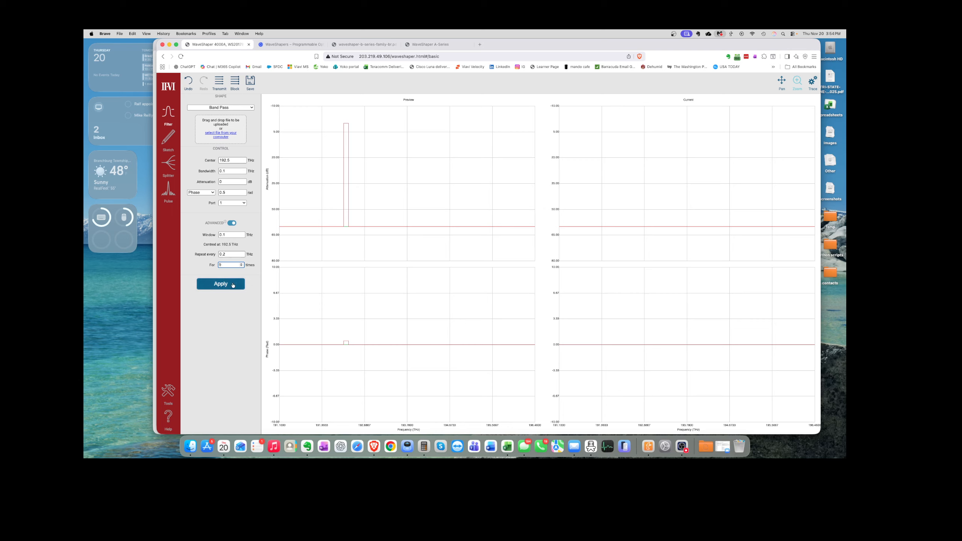
pyautogui.scroll(-1, 224, 265)
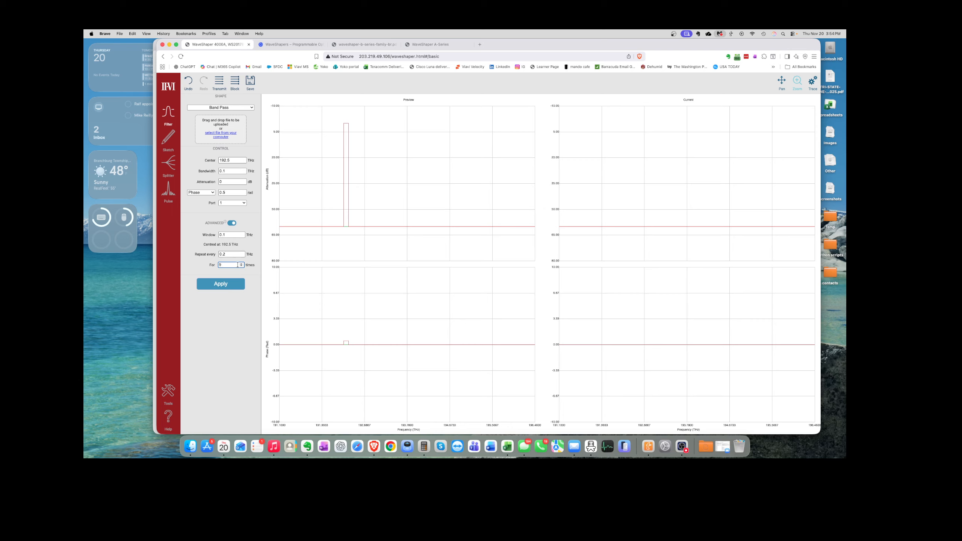
pyautogui.press('Return')
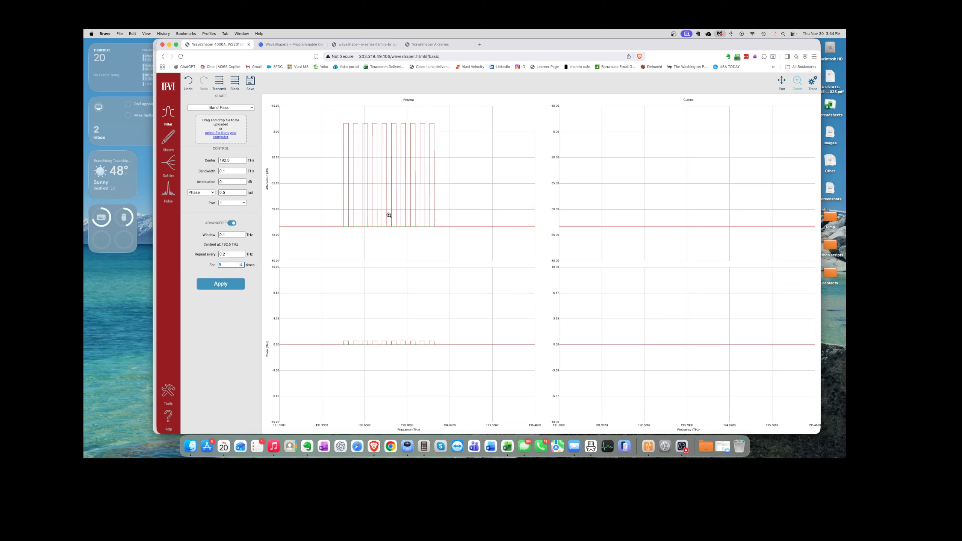
# Step: Set phase to 0 and apply the comb on port 1
pyautogui.click(228, 192)
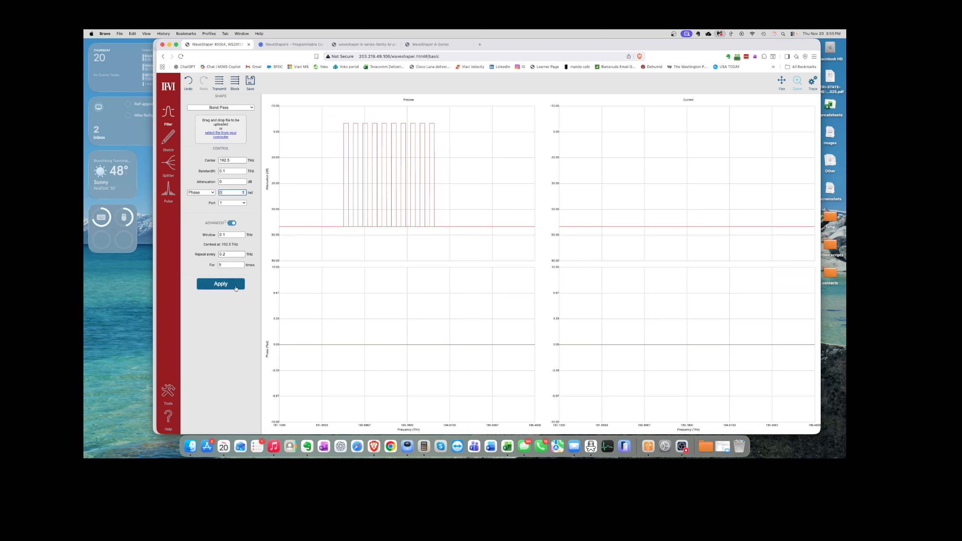
pyautogui.click(223, 286)
pyautogui.click(224, 285)
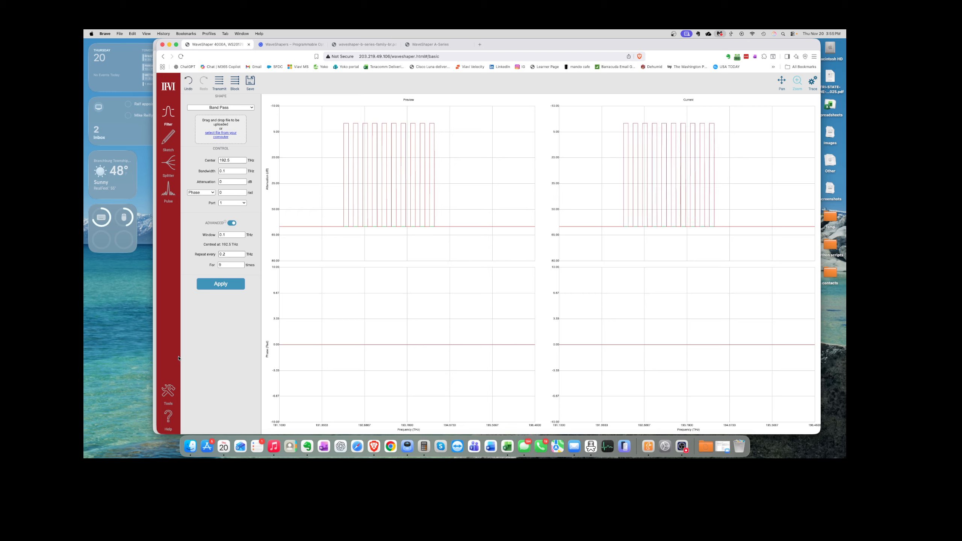
# Step: Apply a second comb on port 2 centred at 193 THz
pyautogui.click(243, 204)
pyautogui.click(238, 211)
pyautogui.click(231, 235)
pyautogui.click(233, 160)
pyautogui.click(223, 289)
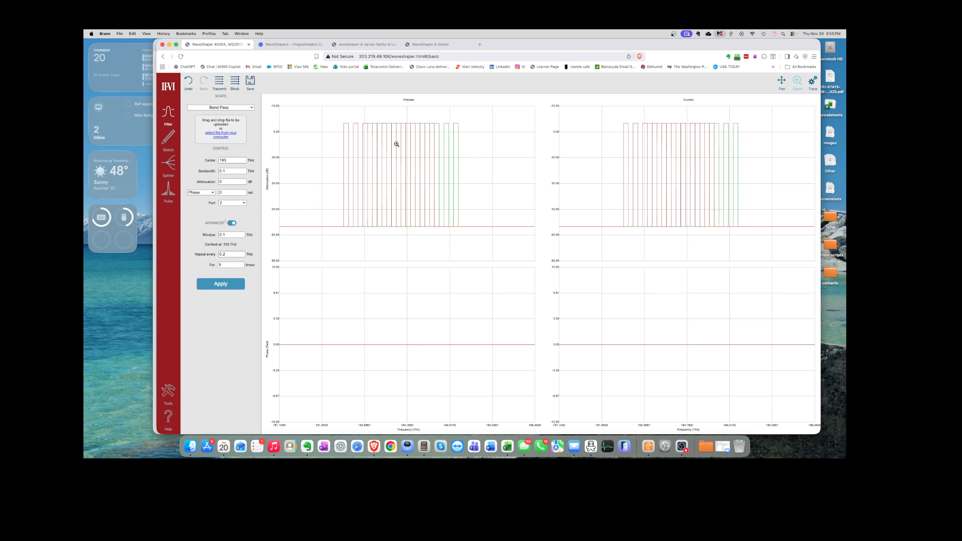
# Step: Zoom into the comb peaks, disable repeats, block output, reselect port 1, and open Sketch
pyautogui.moveTo(333, 118); pyautogui.dragTo(480, 207)
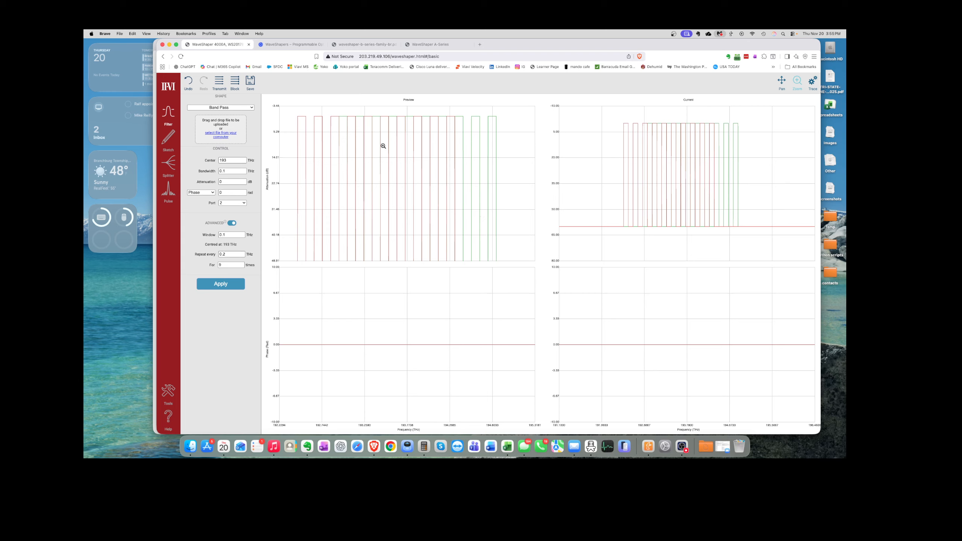
pyautogui.click(232, 224)
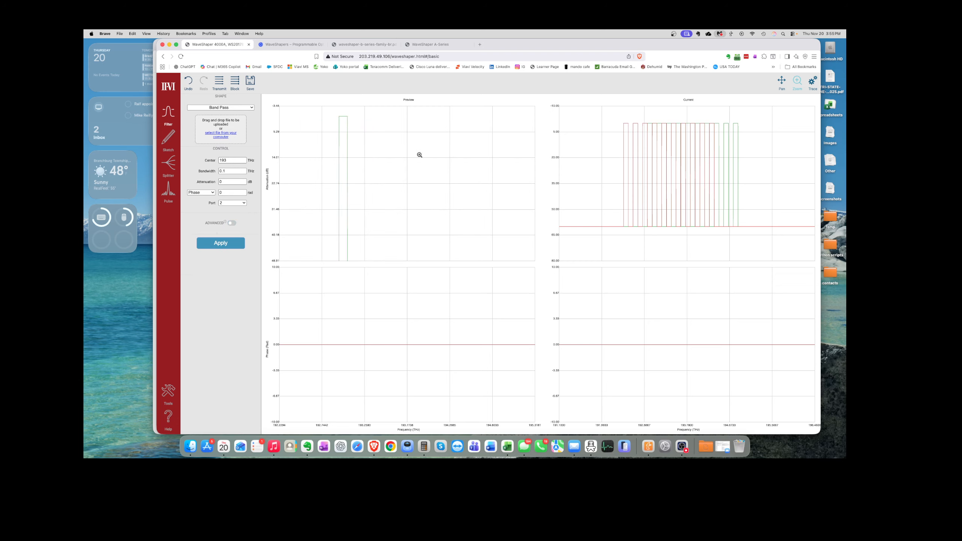
pyautogui.click(236, 82)
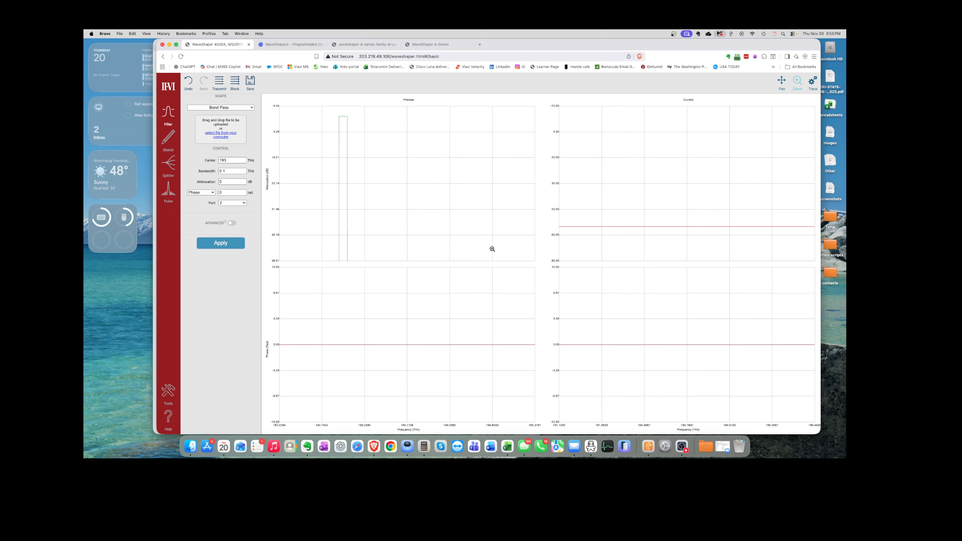
pyautogui.click(242, 203)
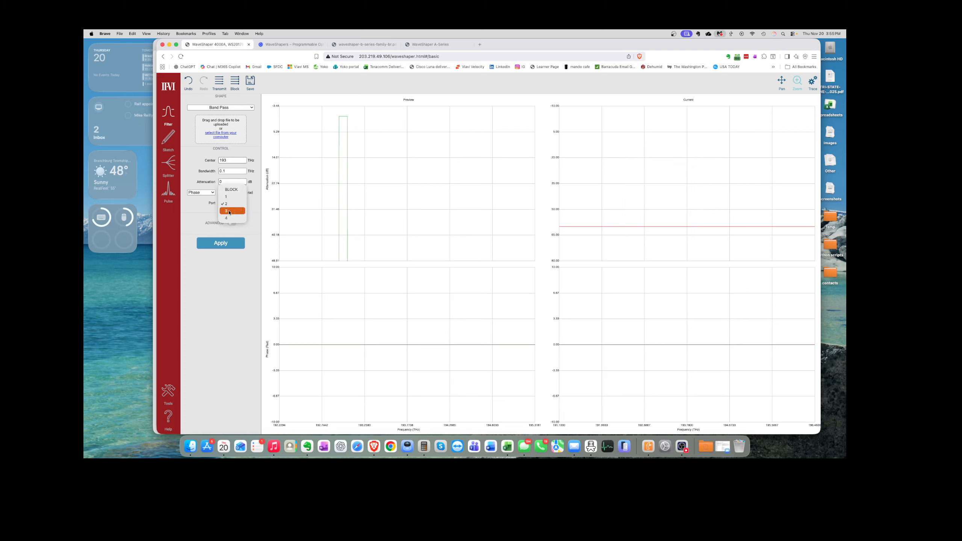
pyautogui.click(232, 196)
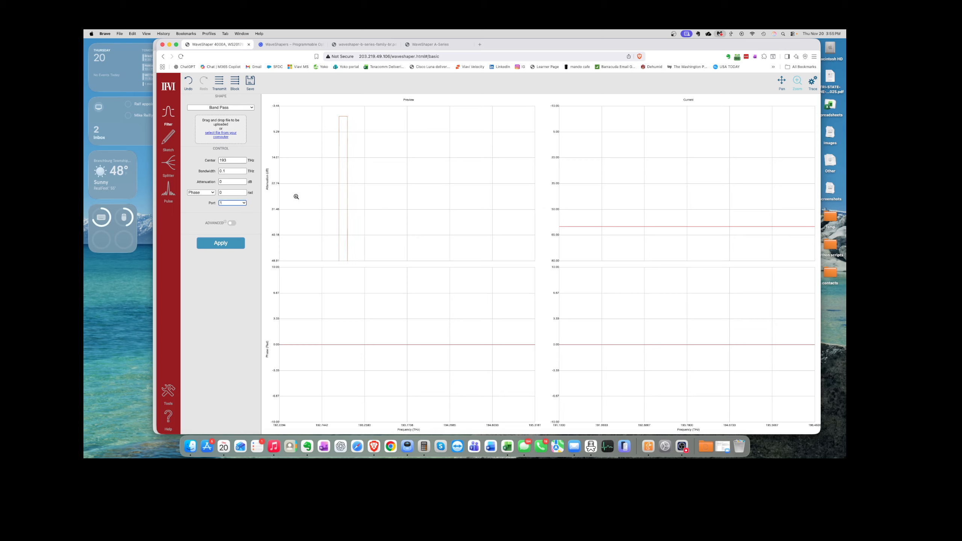
pyautogui.click(169, 142)
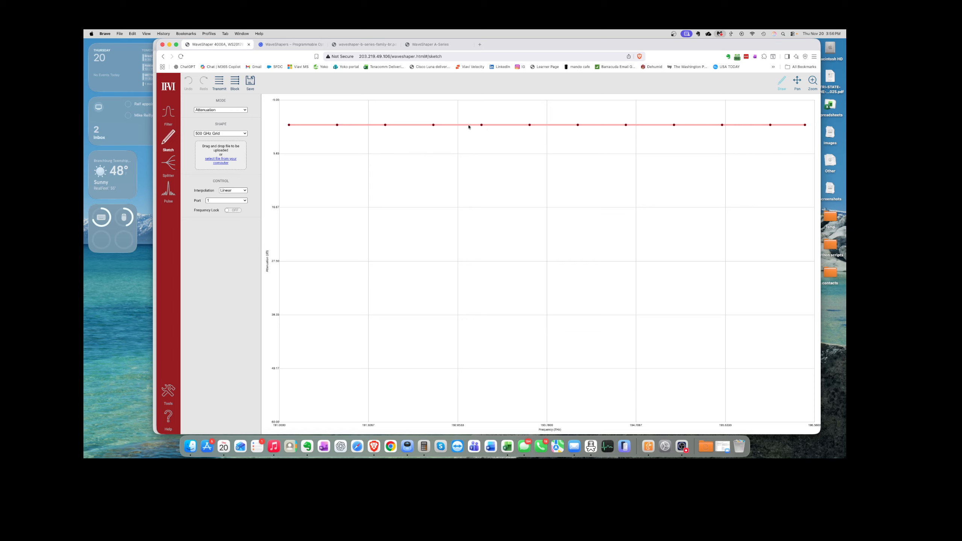
# Step: Drag trace points down to sketch two attenuation notches and lower the trace end
pyautogui.moveTo(481, 125); pyautogui.dragTo(485, 229)
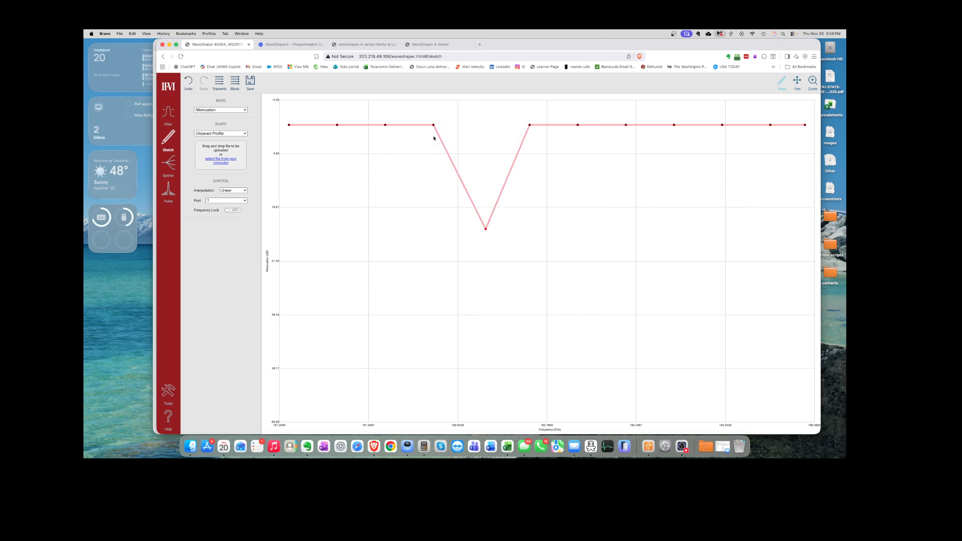
pyautogui.moveTo(433, 128); pyautogui.dragTo(449, 283)
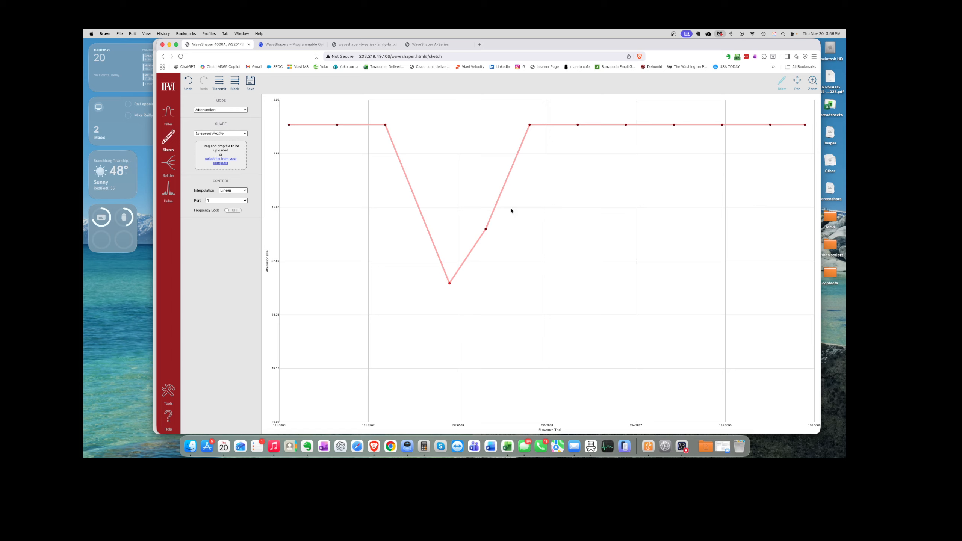
pyautogui.moveTo(638, 125)
pyautogui.mouseDown()
pyautogui.moveTo(640, 231)
pyautogui.moveTo(617, 235)
pyautogui.mouseUp()
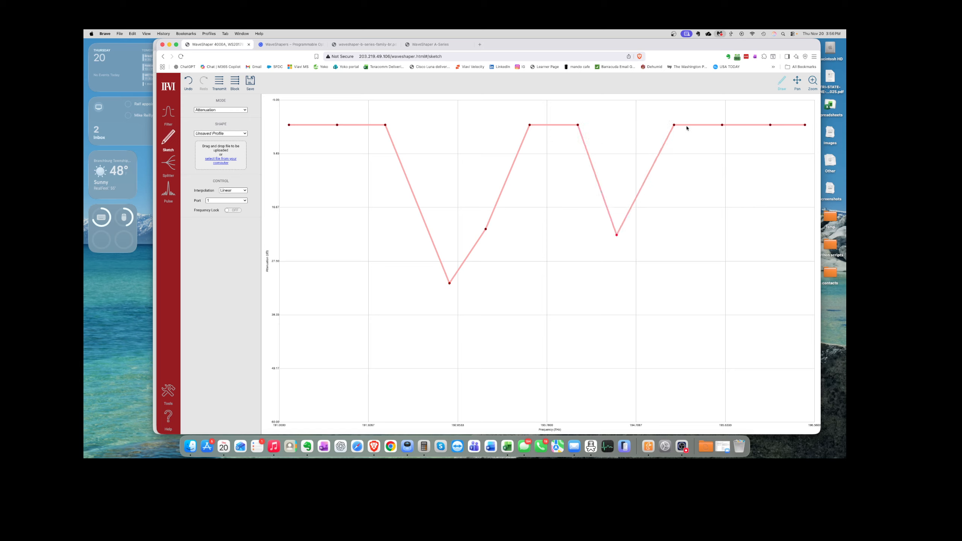
pyautogui.moveTo(675, 125)
pyautogui.mouseDown()
pyautogui.moveTo(678, 231)
pyautogui.moveTo(635, 301)
pyautogui.mouseUp()
pyautogui.moveTo(722, 125)
pyautogui.mouseDown()
pyautogui.moveTo(697, 216)
pyautogui.moveTo(671, 242)
pyautogui.moveTo(653, 234)
pyautogui.mouseUp()
pyautogui.moveTo(771, 128)
pyautogui.mouseDown()
pyautogui.moveTo(719, 200)
pyautogui.moveTo(671, 231)
pyautogui.mouseUp()
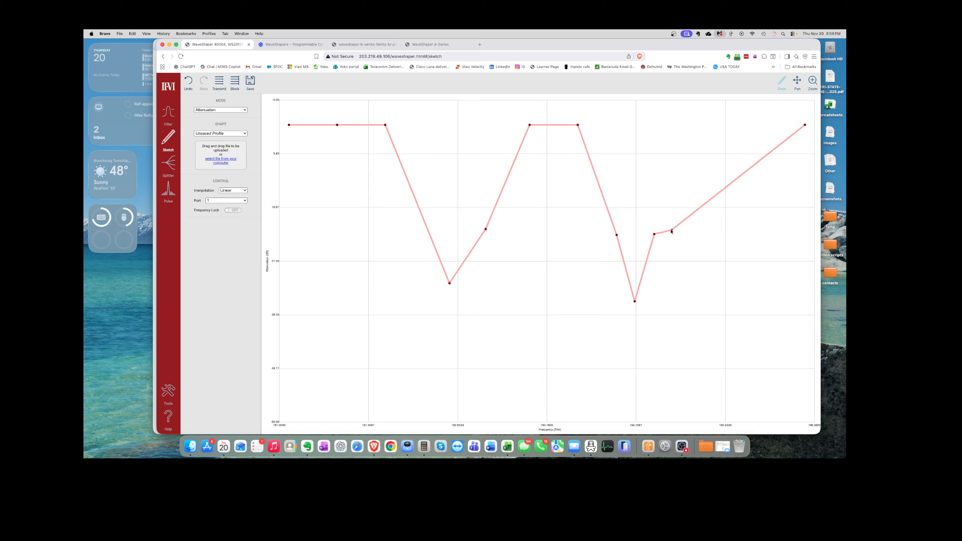
pyautogui.moveTo(805, 126)
pyautogui.mouseDown()
pyautogui.moveTo(716, 225)
pyautogui.moveTo(667, 236)
pyautogui.moveTo(806, 344)
pyautogui.moveTo(799, 373)
pyautogui.moveTo(748, 373)
pyautogui.moveTo(671, 254)
pyautogui.moveTo(683, 254)
pyautogui.moveTo(688, 302)
pyautogui.moveTo(711, 362)
pyautogui.moveTo(724, 365)
pyautogui.mouseUp()
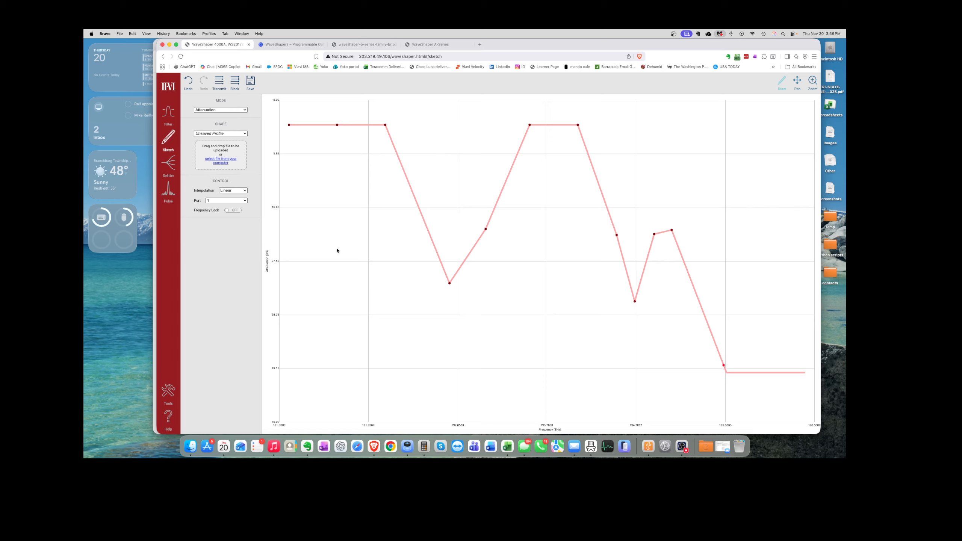
# Step: Reset the trace to the flat 100 GHz Grid preset
pyautogui.click(246, 135)
pyautogui.click(246, 134)
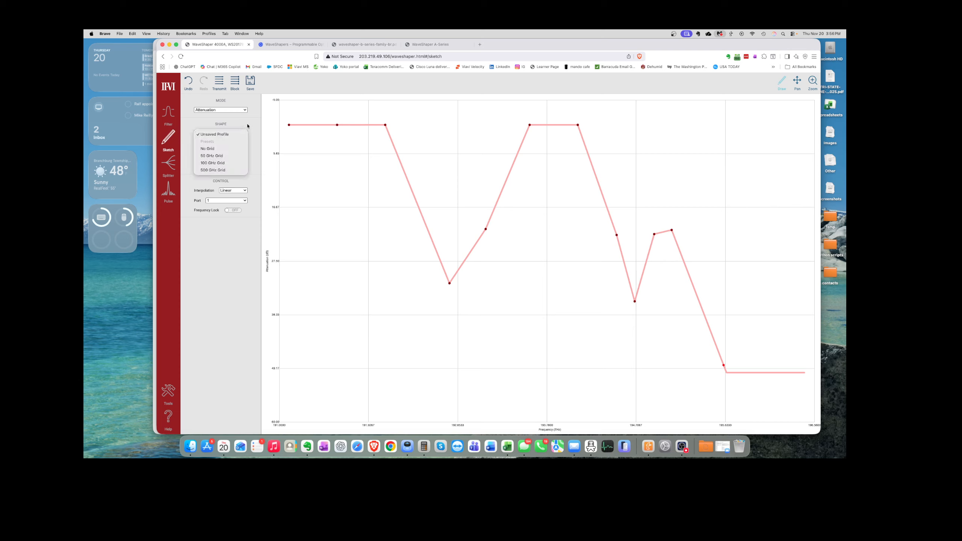
pyautogui.click(246, 133)
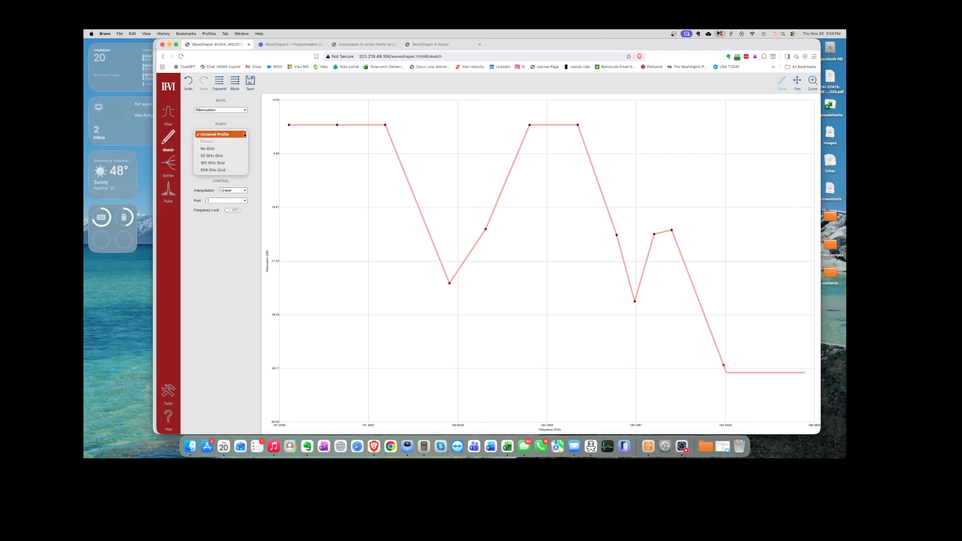
pyautogui.click(218, 164)
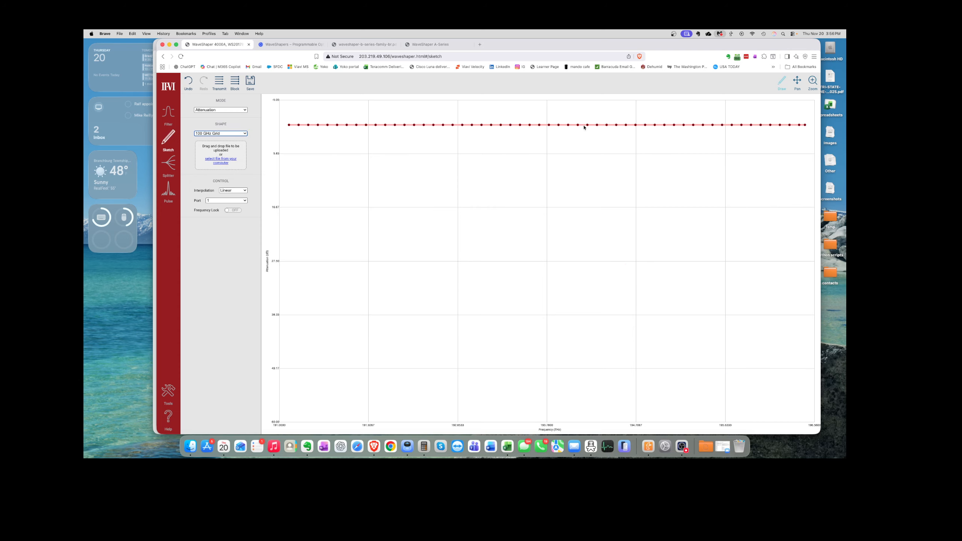
# Step: Sketch a dip near 193.8 THz, flatten it back, then view the Splitter page at 25% per port
pyautogui.moveTo(574, 128); pyautogui.dragTo(558, 164)
pyautogui.moveTo(566, 125); pyautogui.dragTo(565, 164)
pyautogui.moveTo(558, 164); pyautogui.dragTo(559, 125)
pyautogui.moveTo(565, 164); pyautogui.dragTo(567, 127)
pyautogui.click(168, 164)
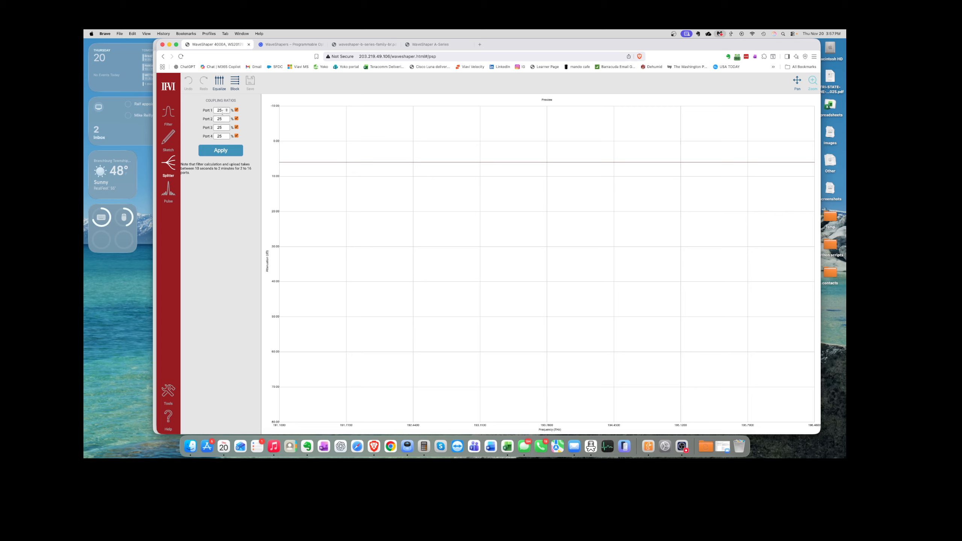
# Step: Apply Gaussian output pulse shaping on the Pulse page, then view the Help welcome page
pyautogui.click(167, 205)
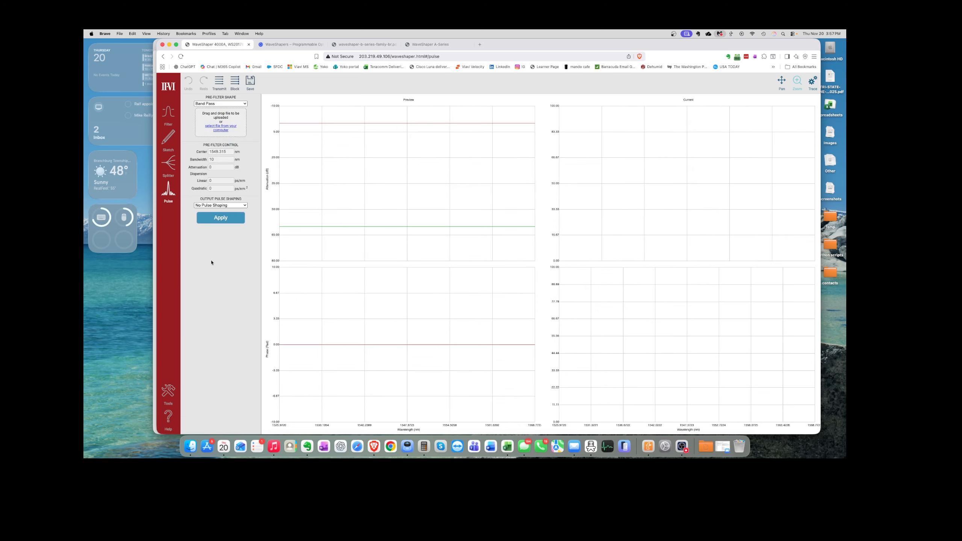
pyautogui.click(242, 206)
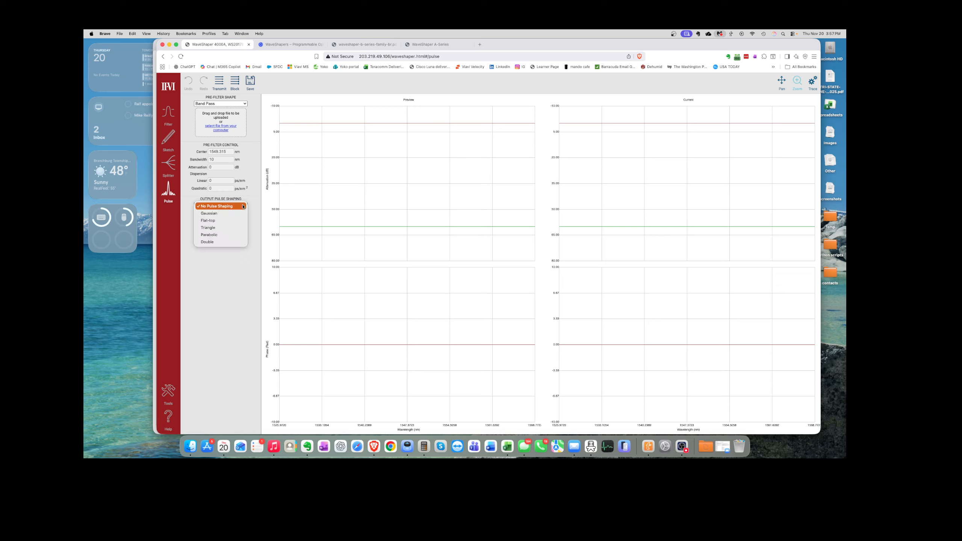
pyautogui.click(220, 213)
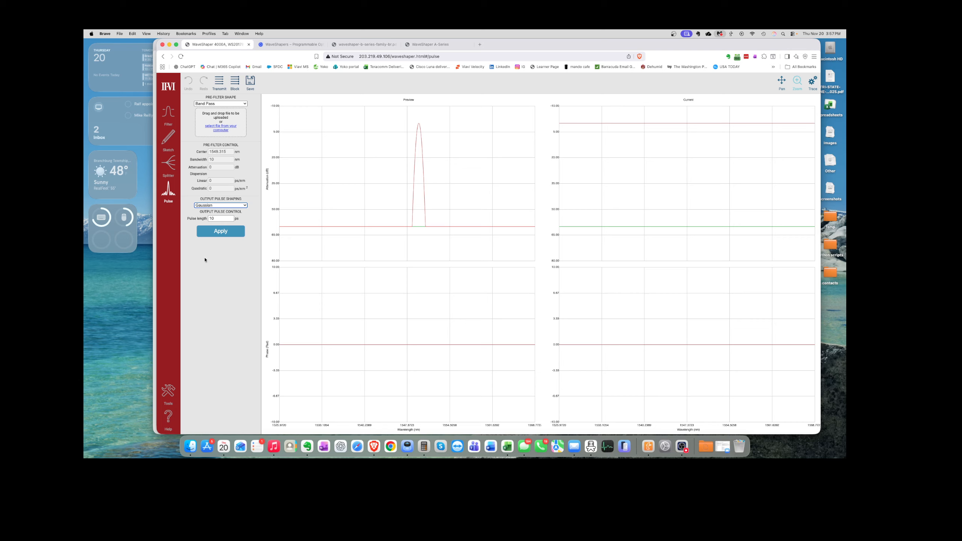
pyautogui.click(221, 231)
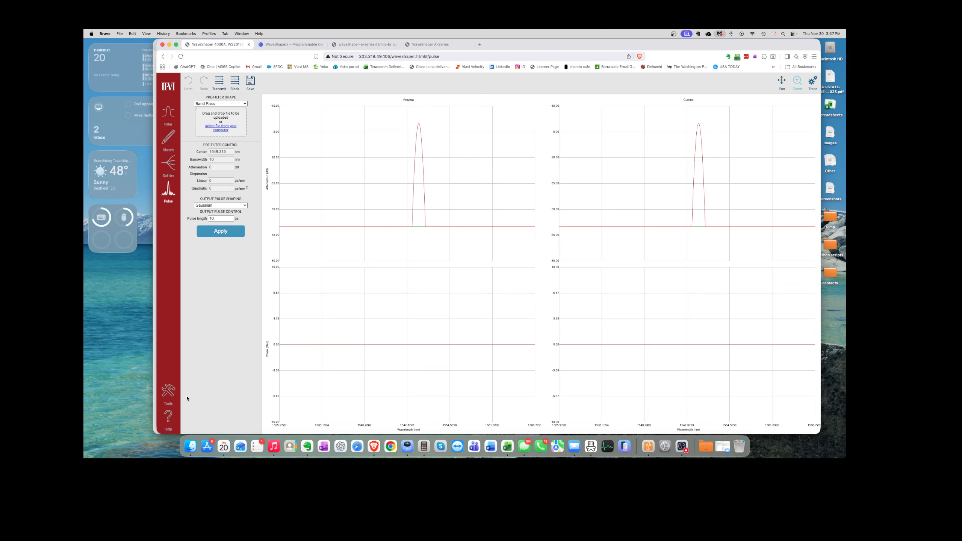
pyautogui.click(171, 414)
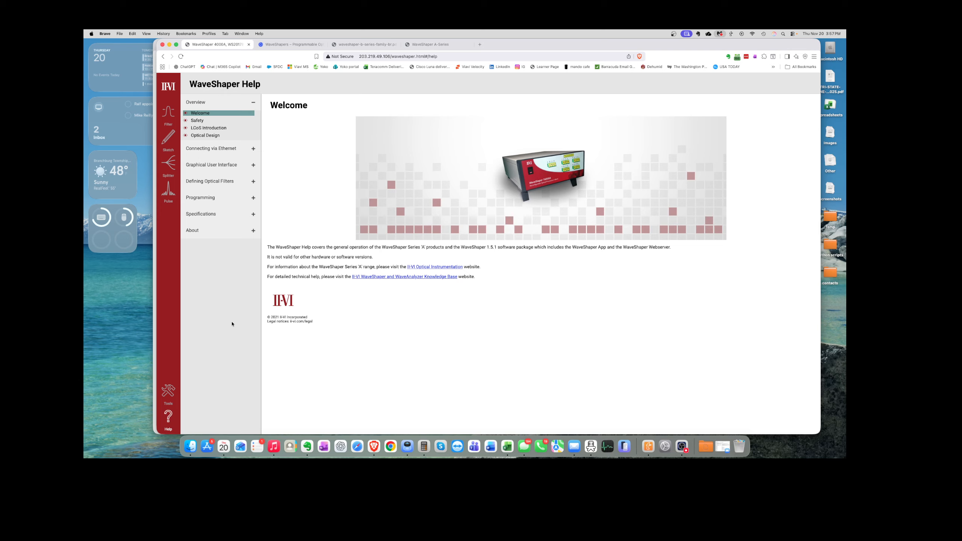
# Step: Read the Help on User Configured Filters (*.ucf), then return to the Filter page
pyautogui.click(240, 181)
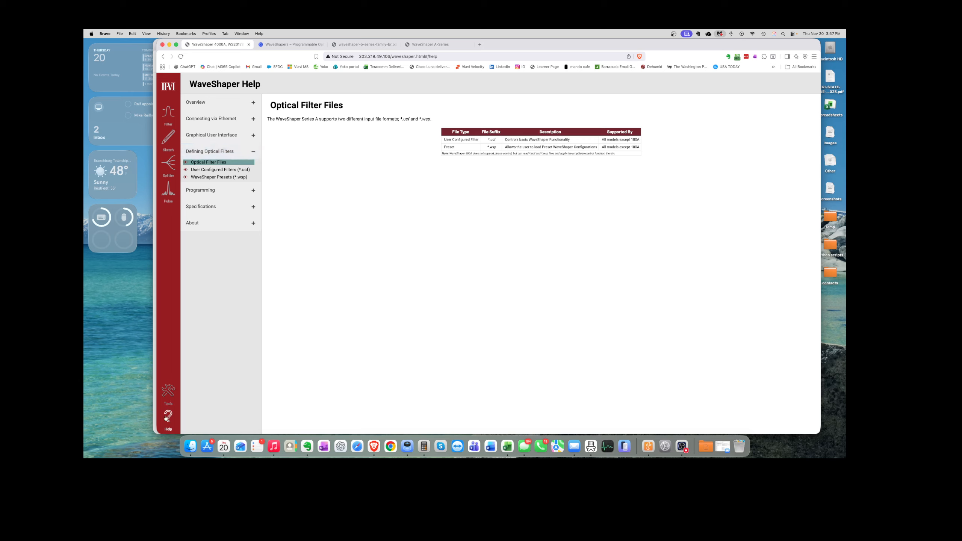
pyautogui.click(211, 170)
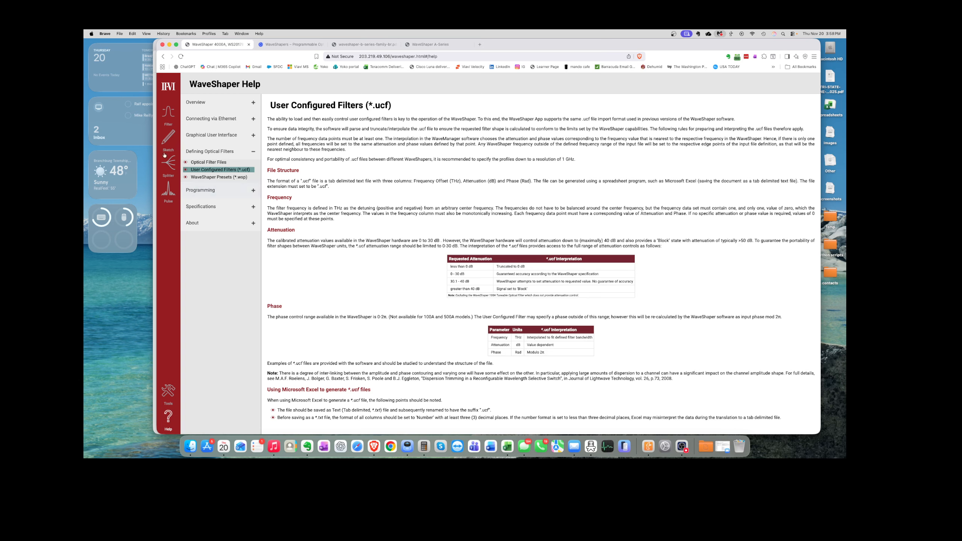
pyautogui.click(168, 110)
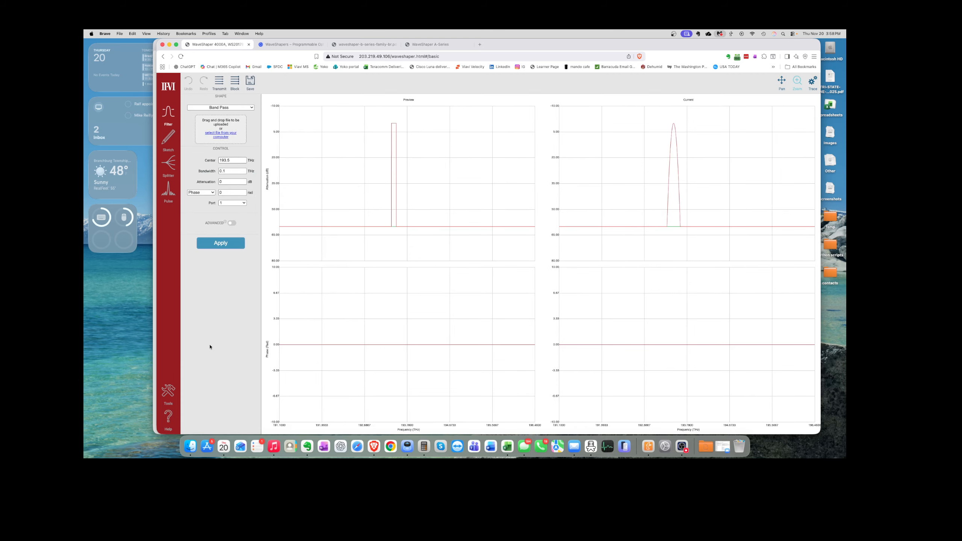